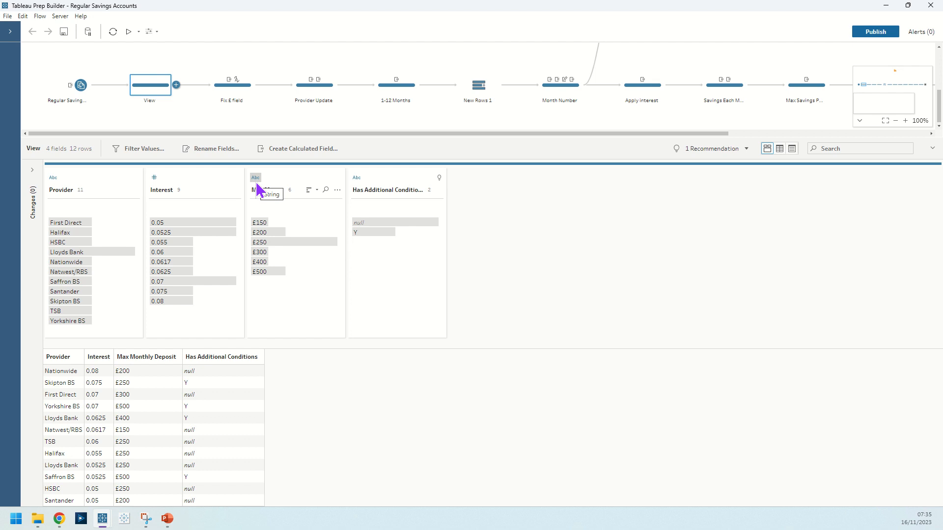
Review the Fix £ field step's changes to Max Monthly Deposit, including its replacement formula and its data type change
click(237, 88)
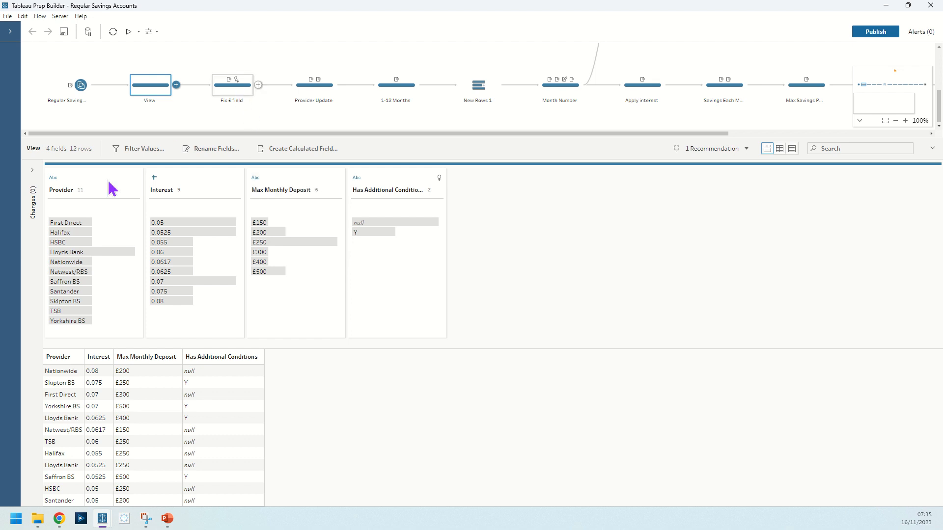
click(33, 172)
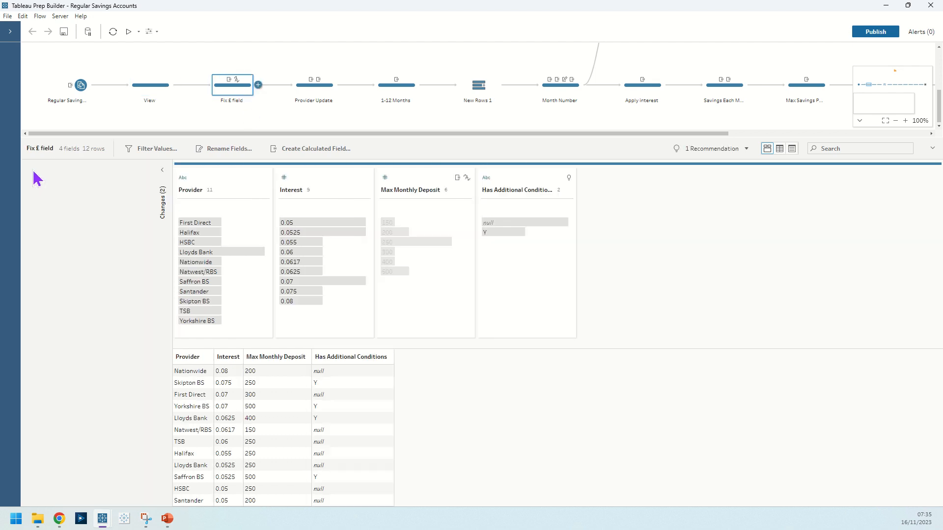
click(152, 189)
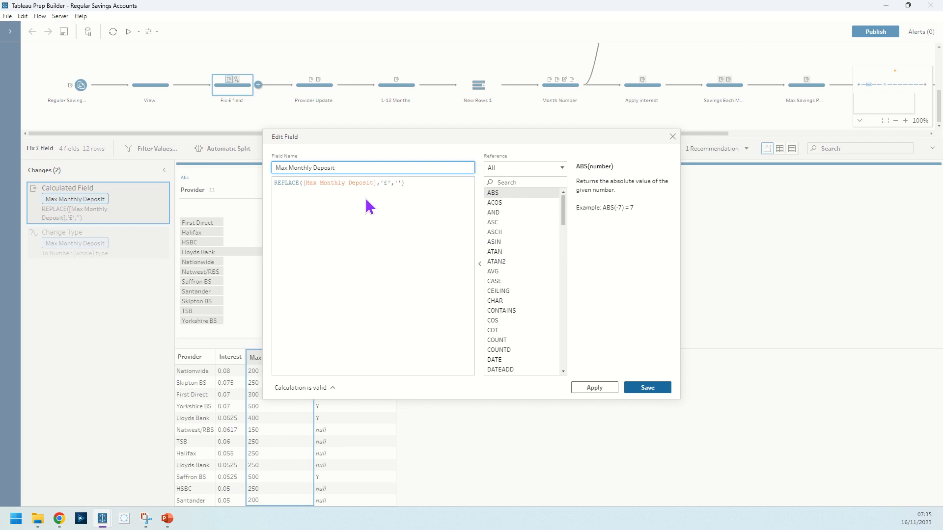
click(673, 137)
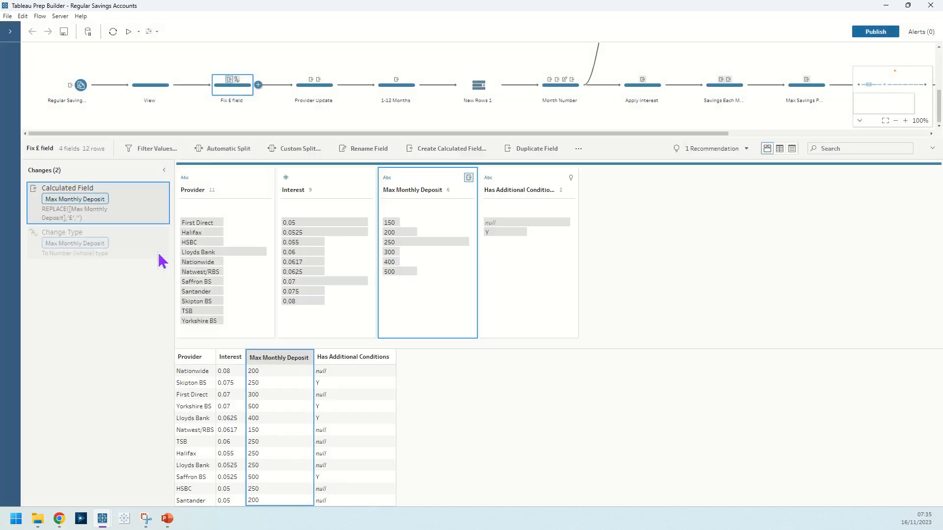
click(106, 237)
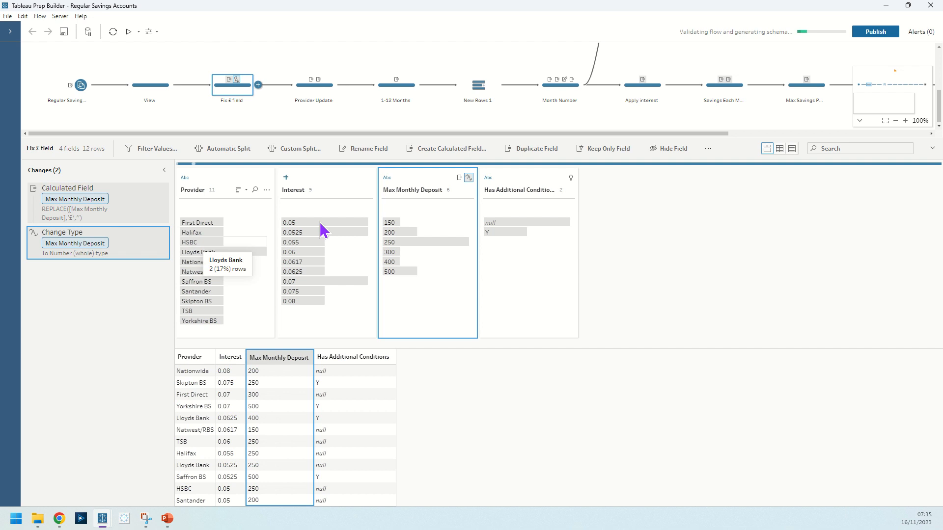
click(390, 180)
click(391, 180)
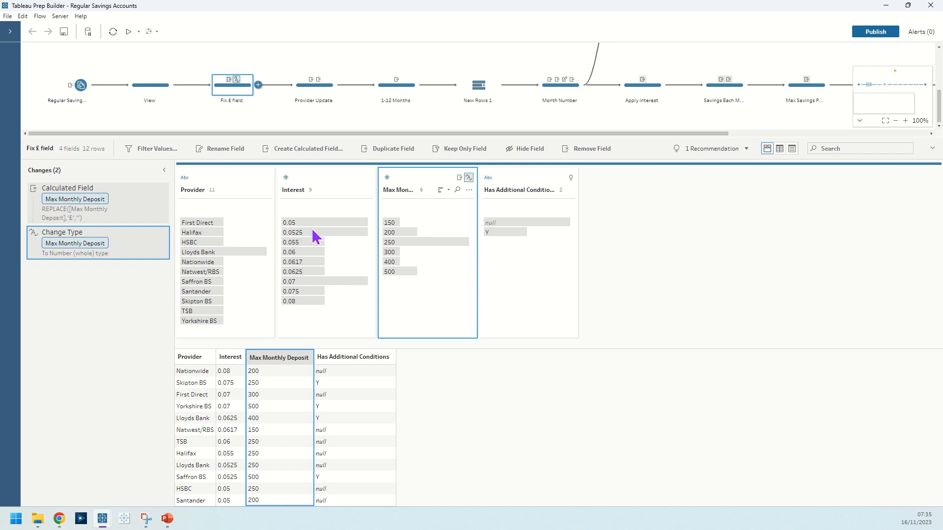
Review the Provider Update step's Provider calculation and its removal of the Has Additional Conditions field
click(324, 94)
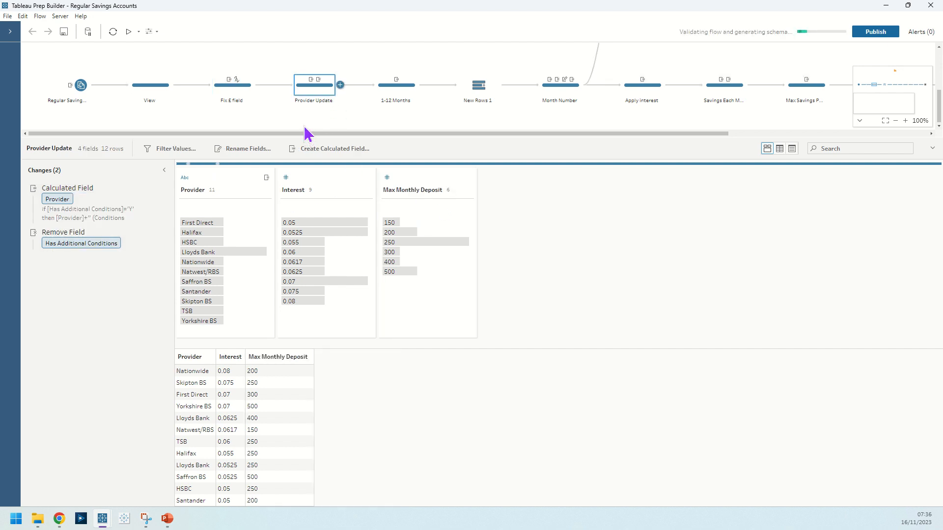
click(160, 188)
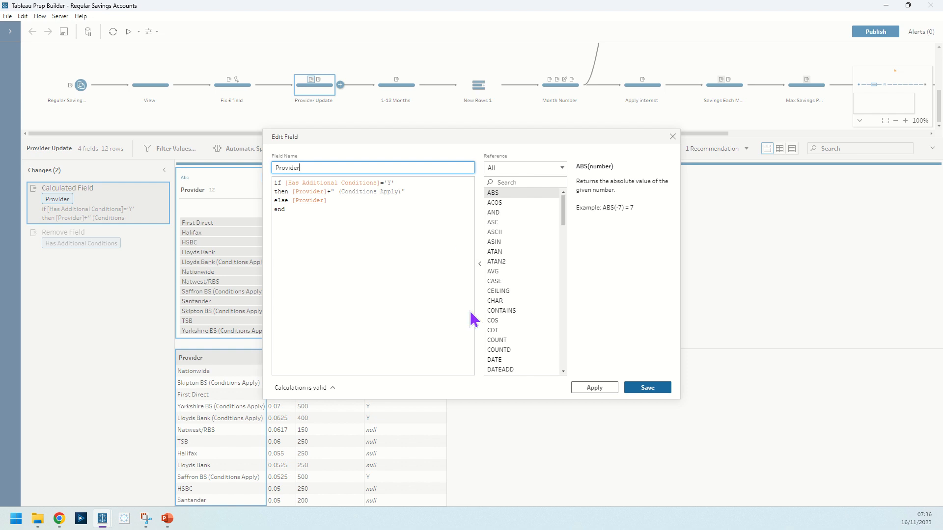
click(642, 388)
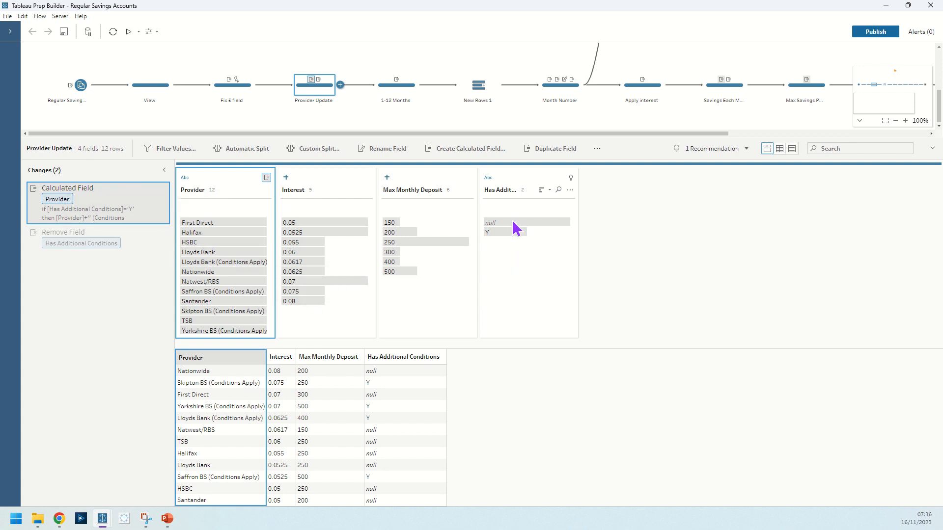
click(126, 242)
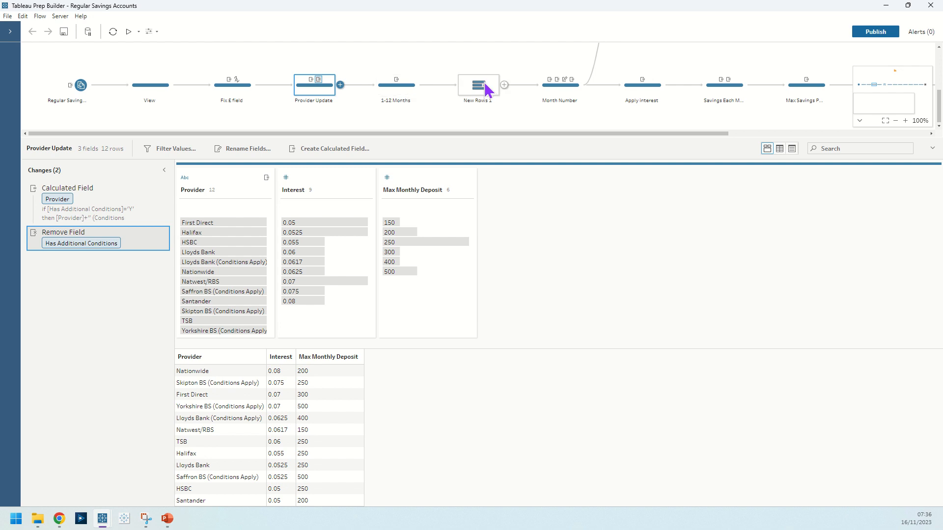
Examine the 1st Month and 12th Month date calculations in 1-12 Months and the settings of the New Rows 1 step
click(415, 85)
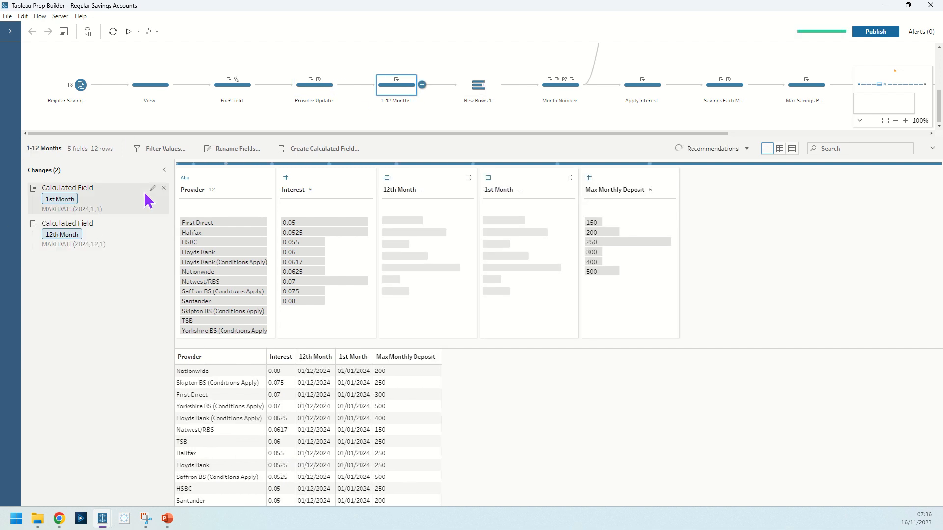
click(152, 189)
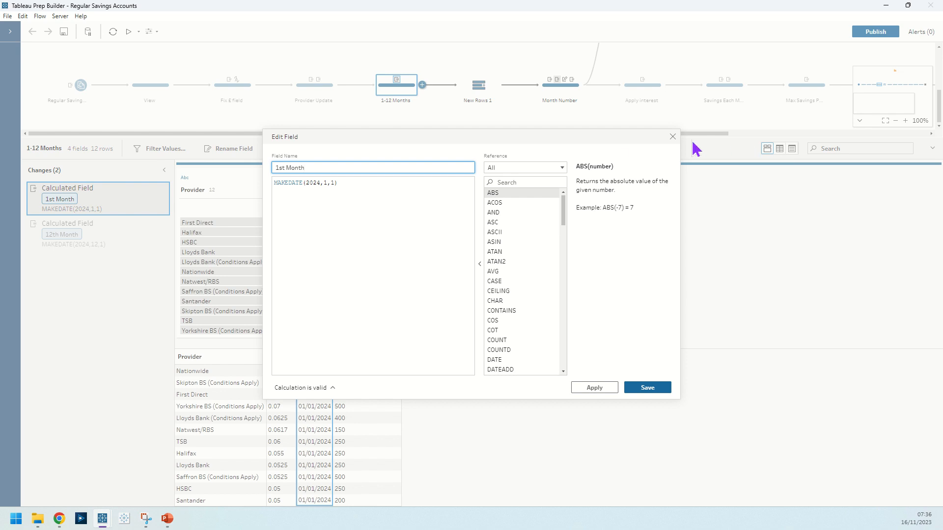
click(672, 137)
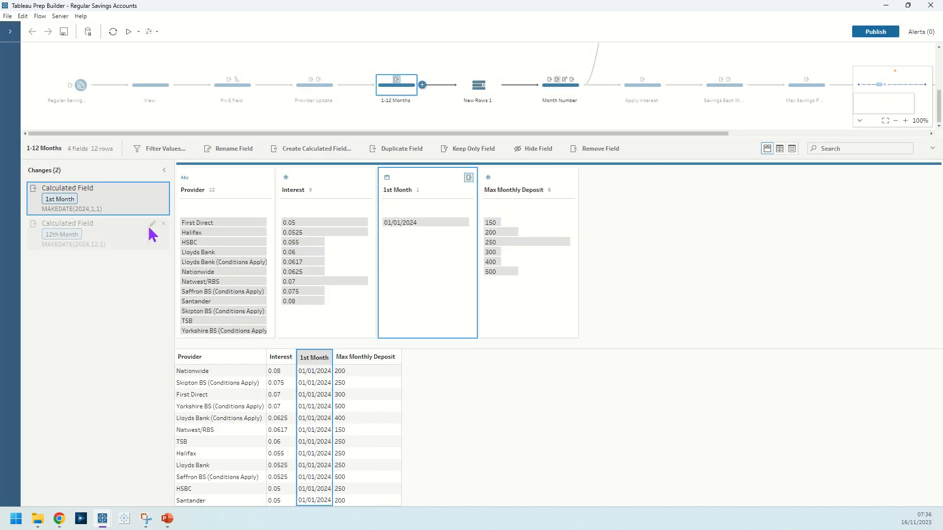
click(152, 224)
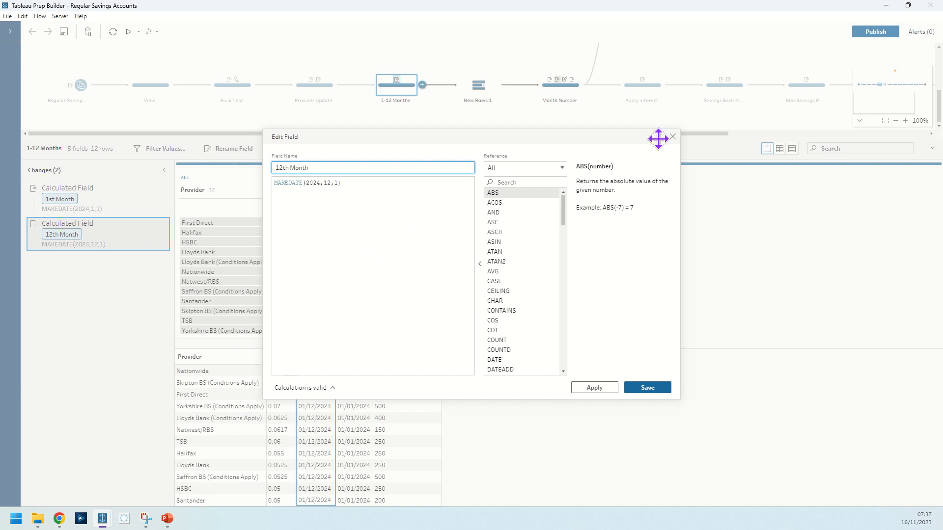
click(672, 137)
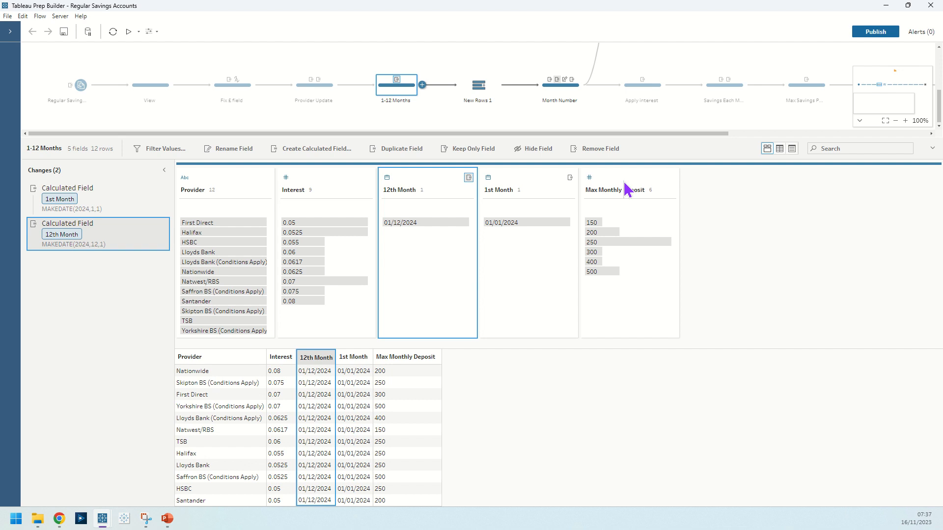
click(480, 88)
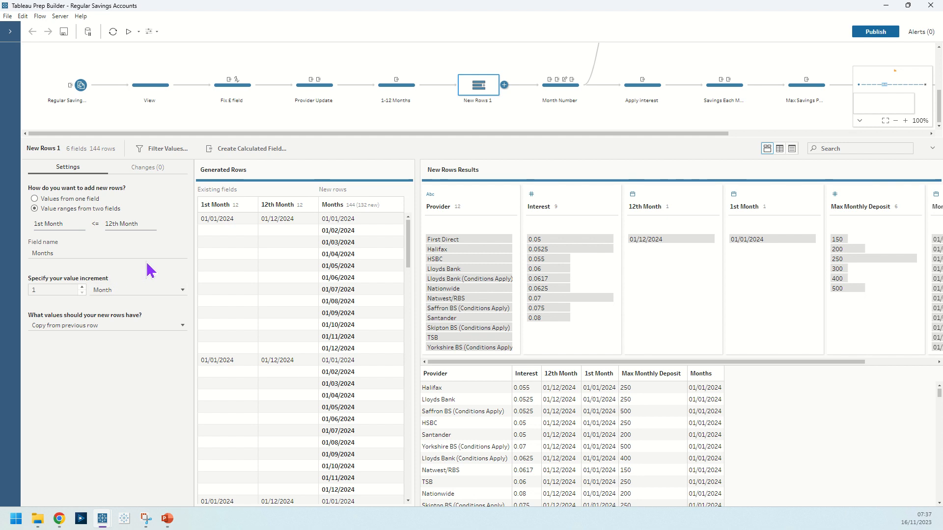
Examine the Month Number step's Remove Fields change and the date conversion options available for the Months field
click(555, 102)
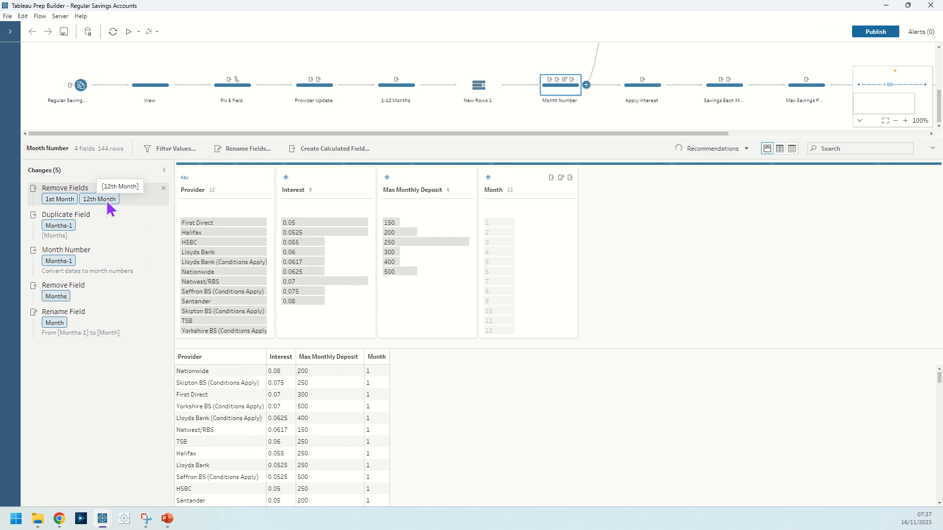
click(79, 194)
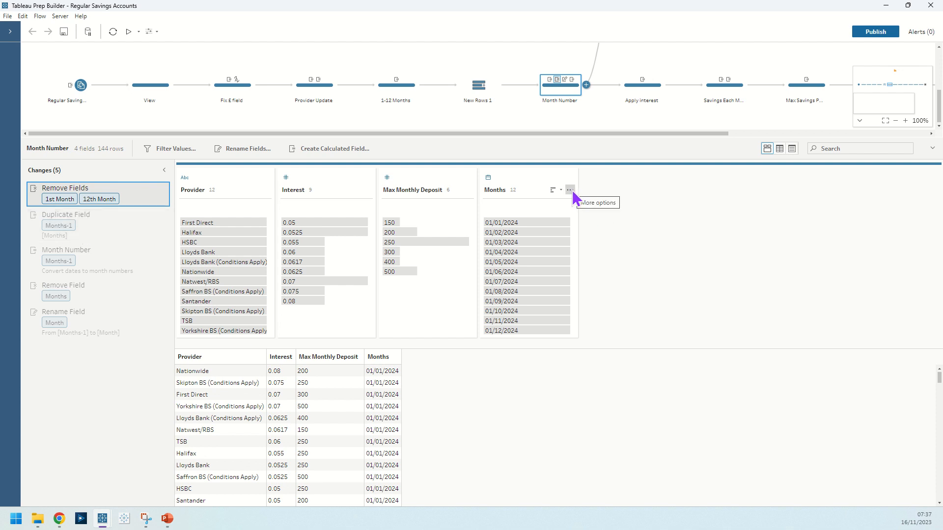
click(570, 191)
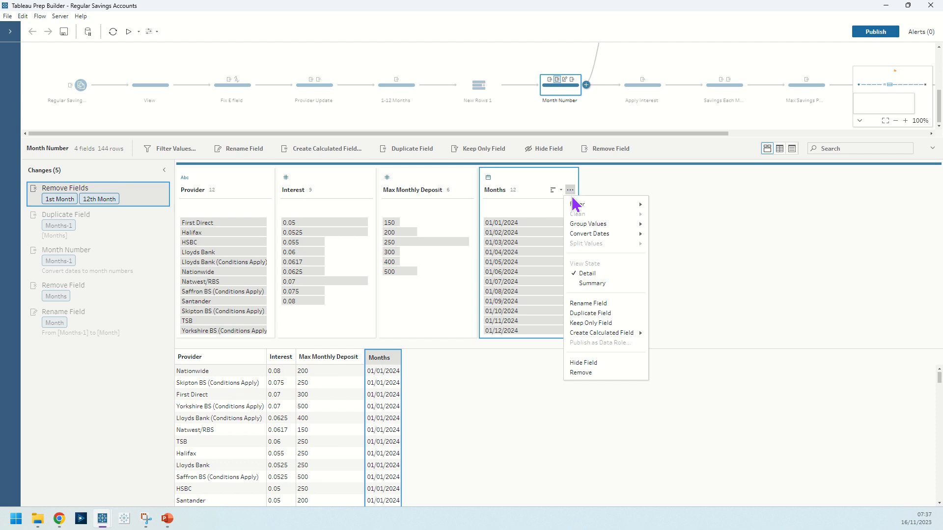
mouse_move(636, 236)
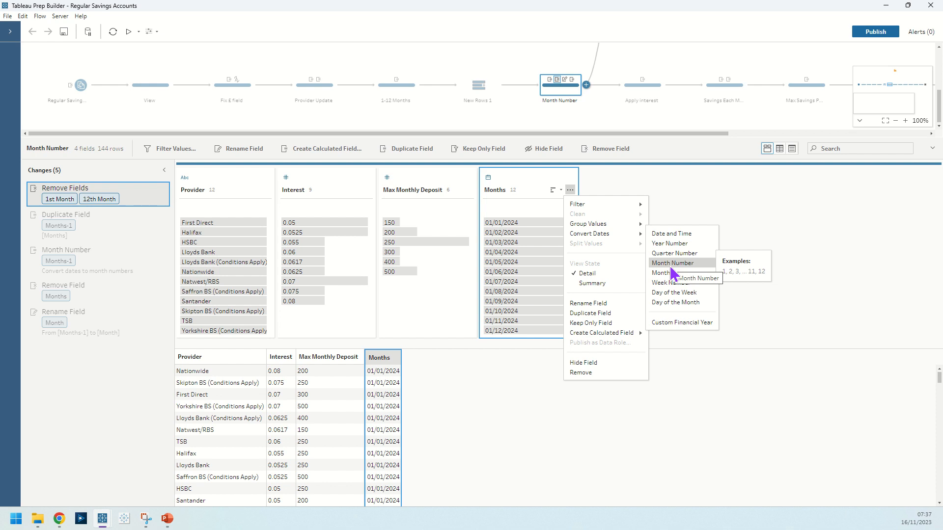
click(638, 189)
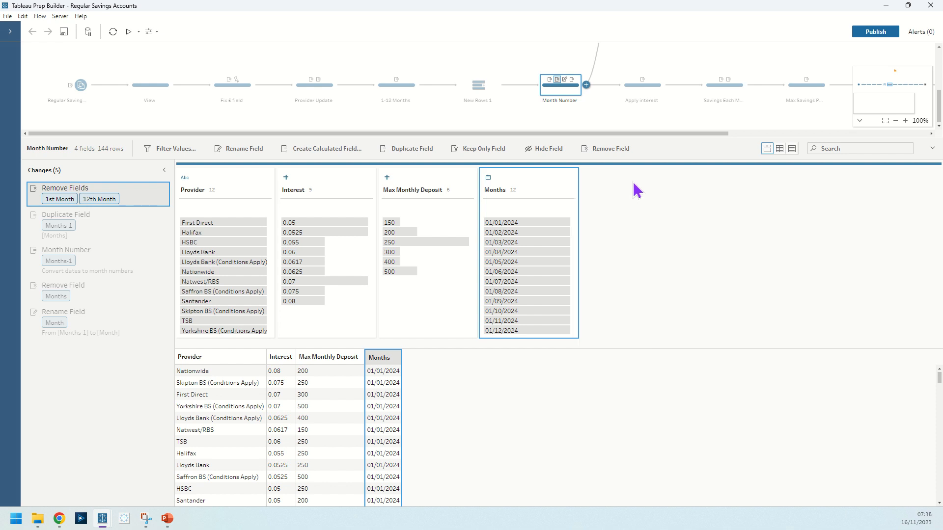
Review how the Month Number step duplicates Months, converts the copy to a month number and renames it
click(120, 235)
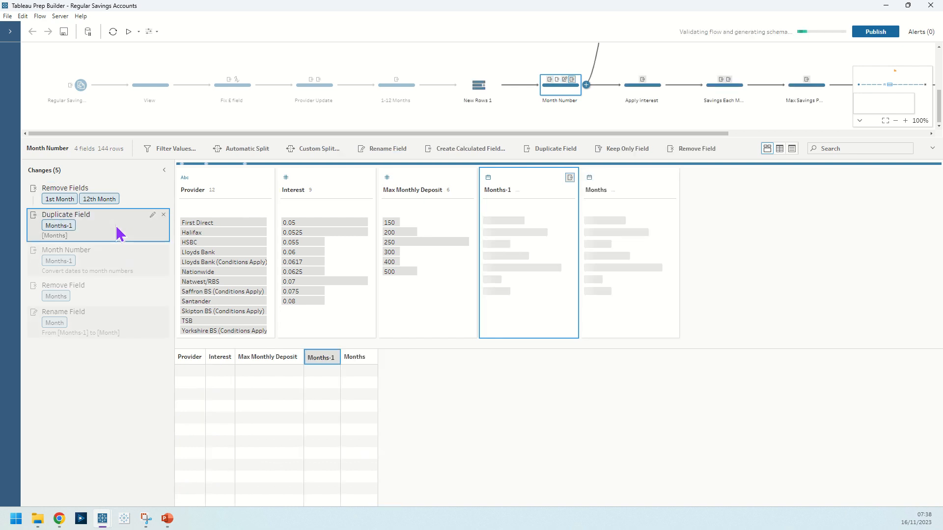
click(569, 190)
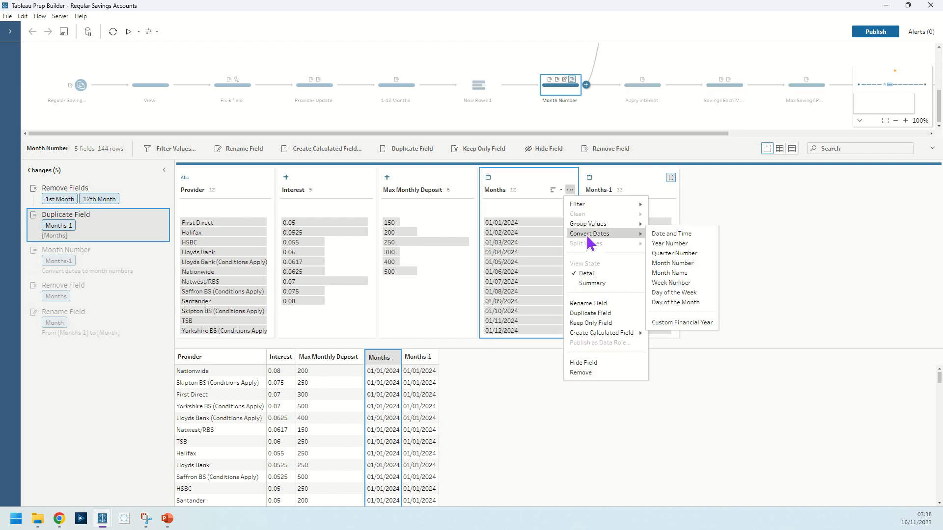
click(637, 176)
click(671, 190)
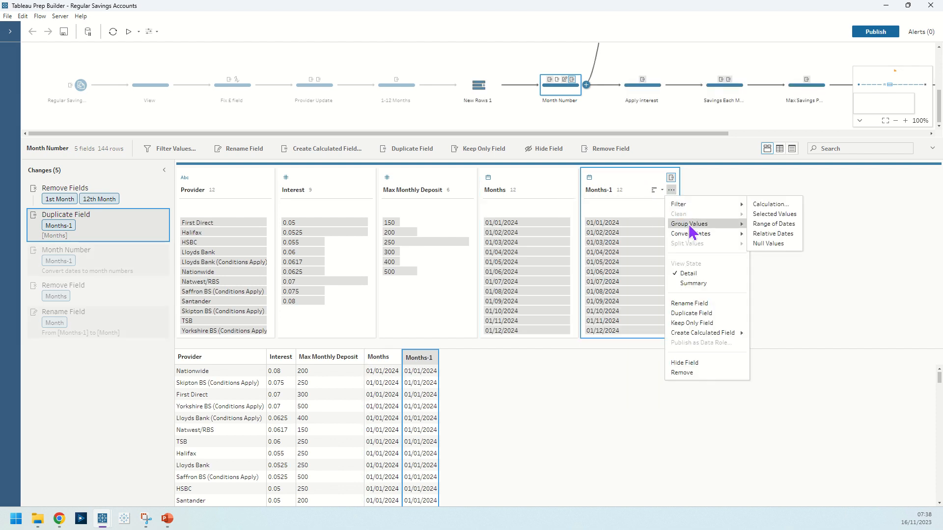
mouse_move(694, 234)
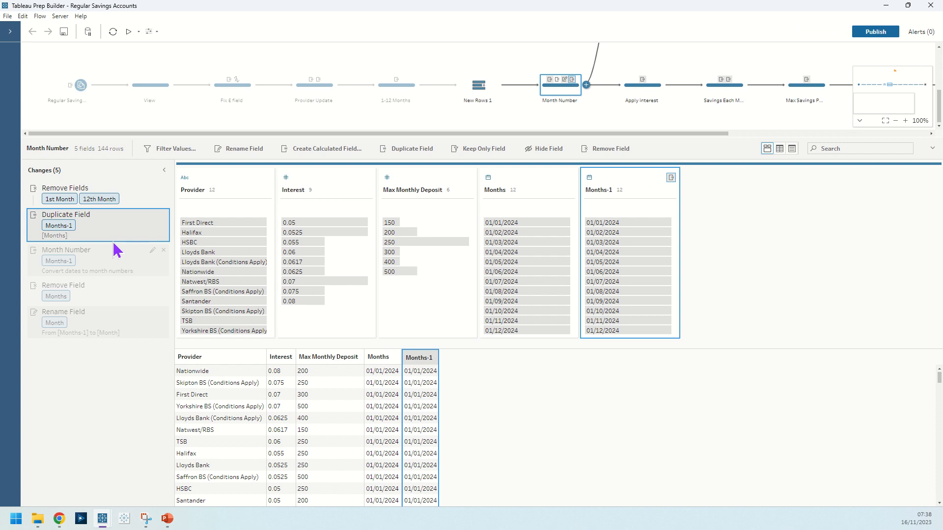
click(112, 265)
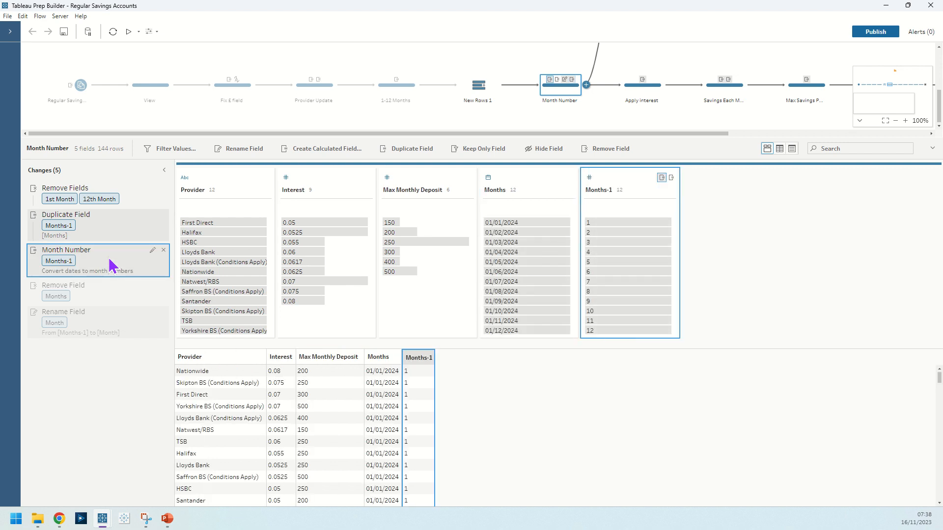
click(107, 321)
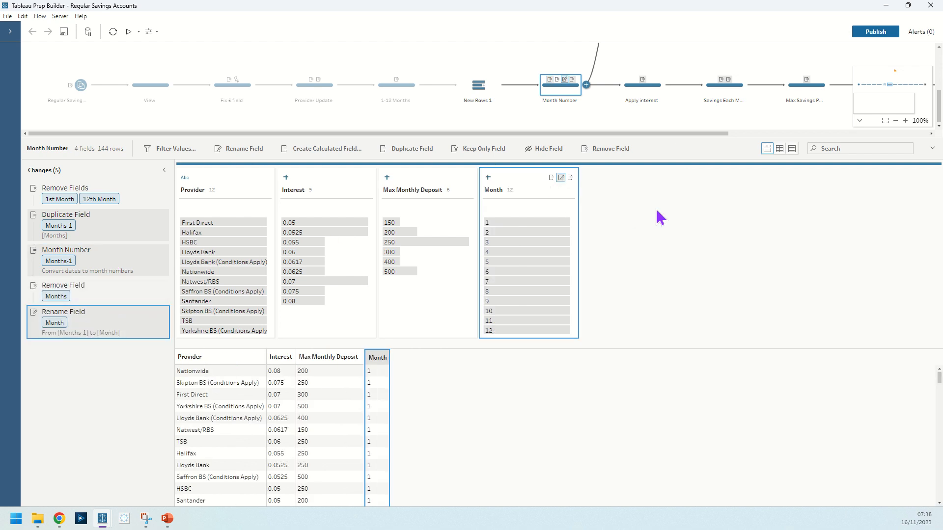
Expand the Manual group branching from Month Number and inspect its Pivot 1 step
drag(620, 134, 724, 143)
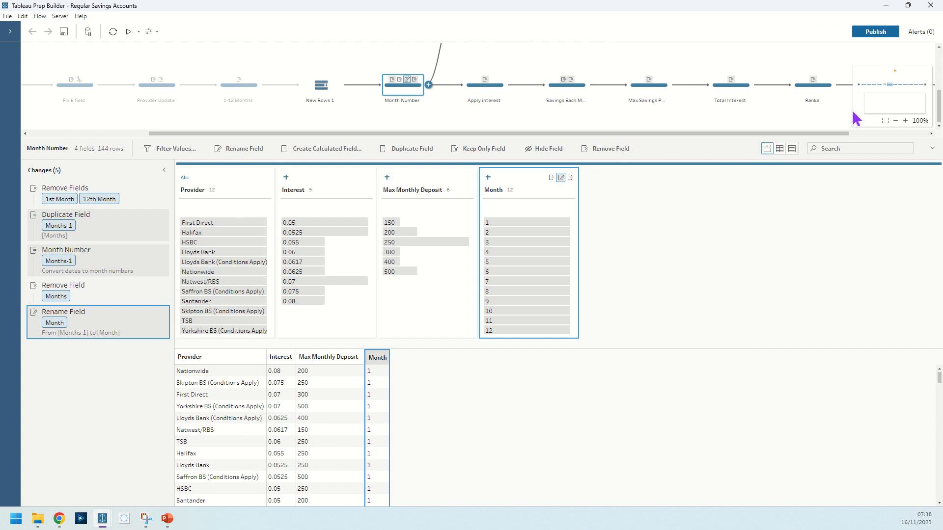
drag(632, 142, 636, 226)
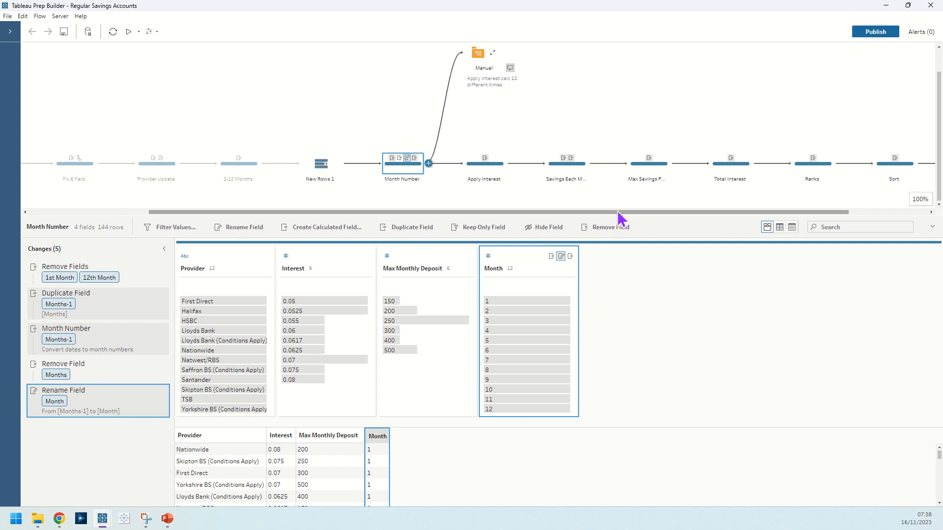
click(493, 55)
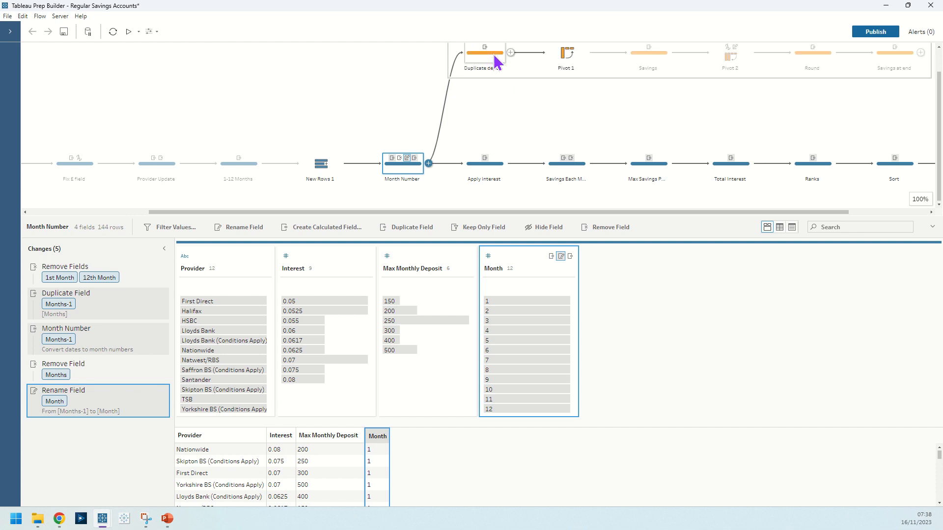
click(576, 65)
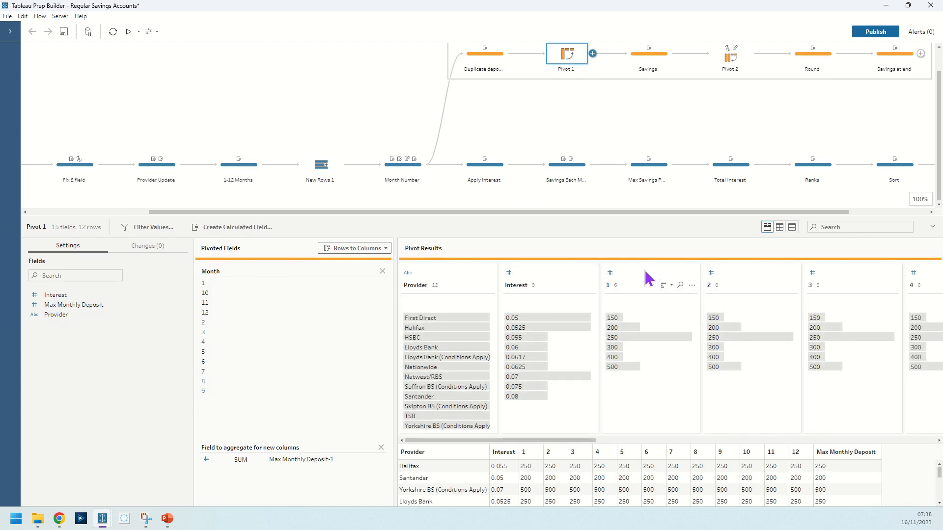
Examine the calculated fields for months 1 and 2 in the Manual group's Savings step
click(646, 59)
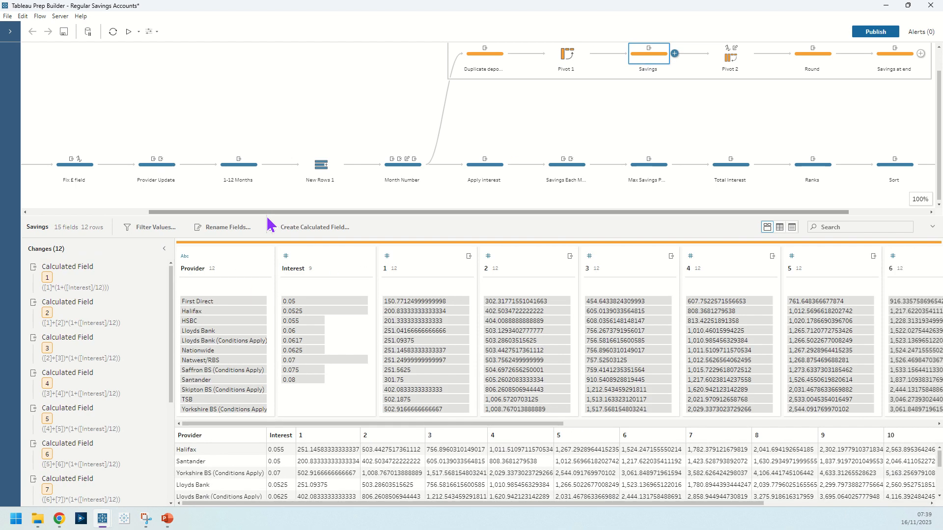
drag(270, 219, 269, 156)
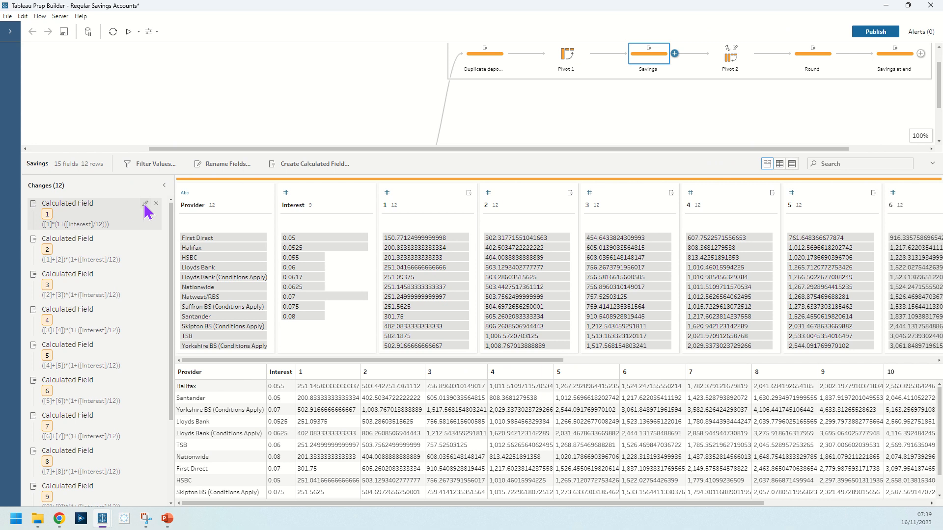
click(146, 204)
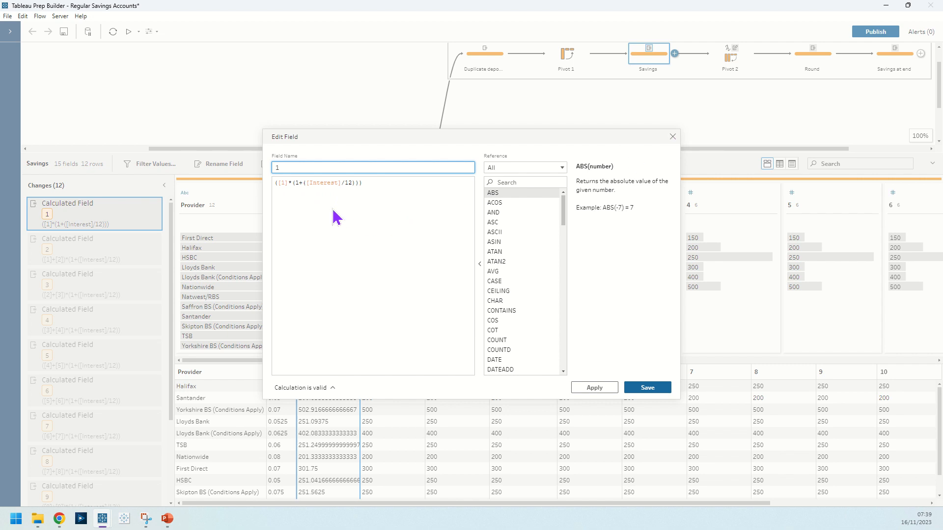
click(672, 138)
click(146, 244)
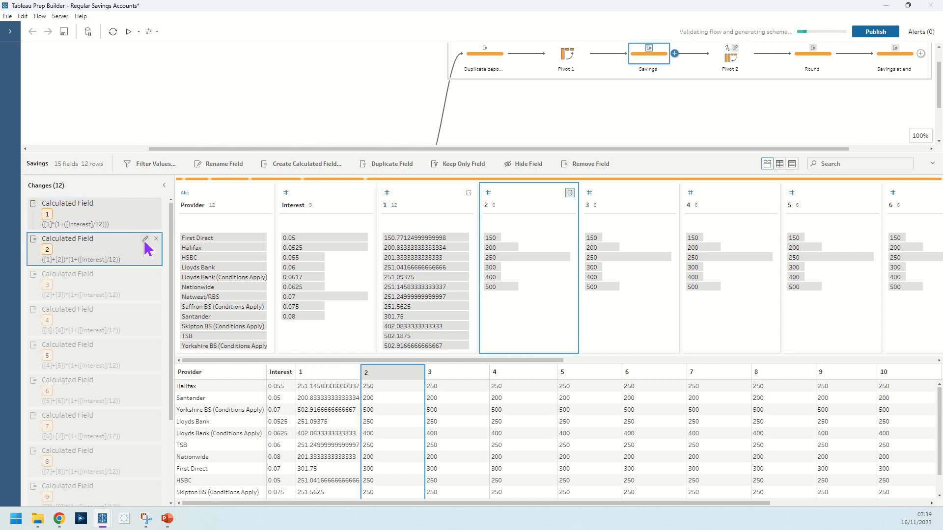
click(145, 241)
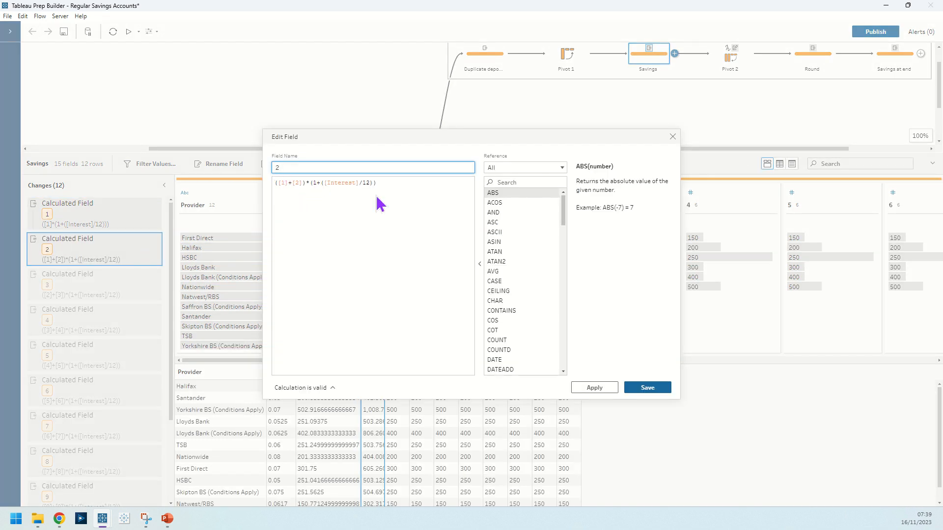
click(672, 137)
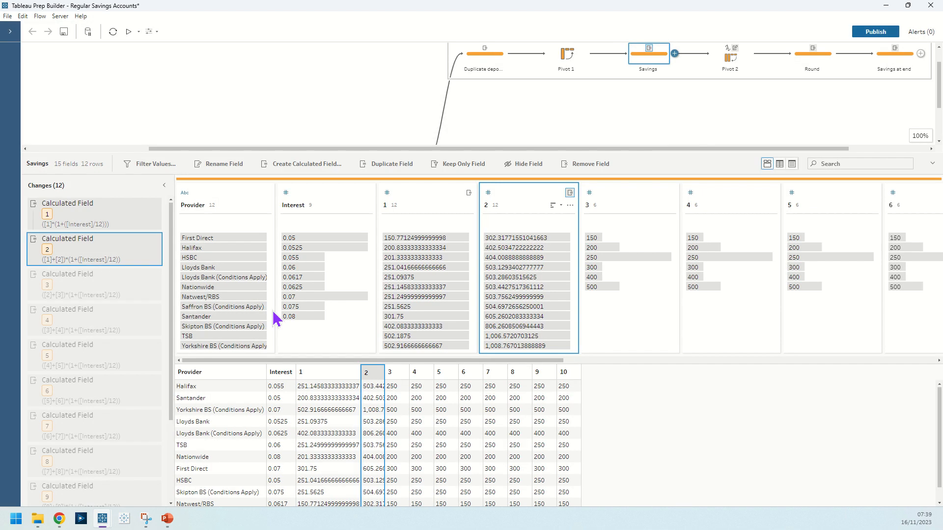
Review the remaining monthly calculations in the Savings step through the calculated field for month 12
scroll(76, 418, down, 3)
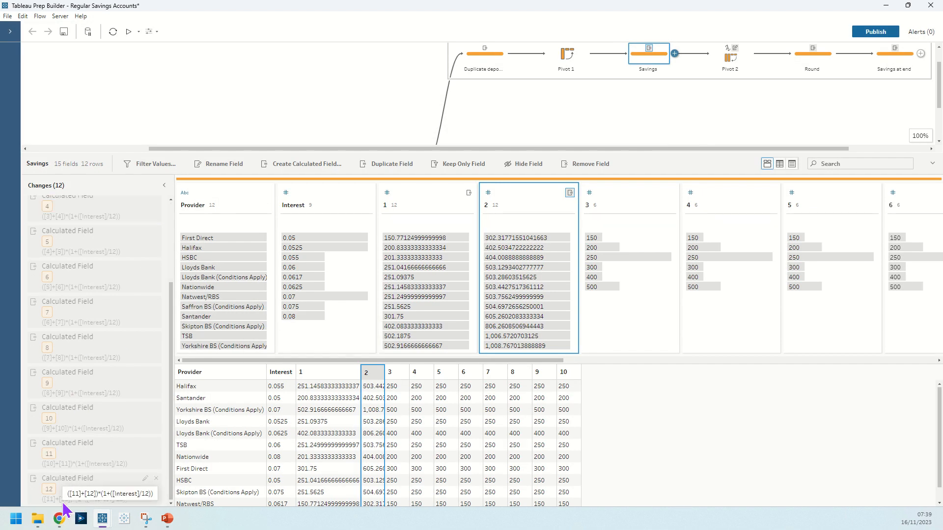
click(147, 489)
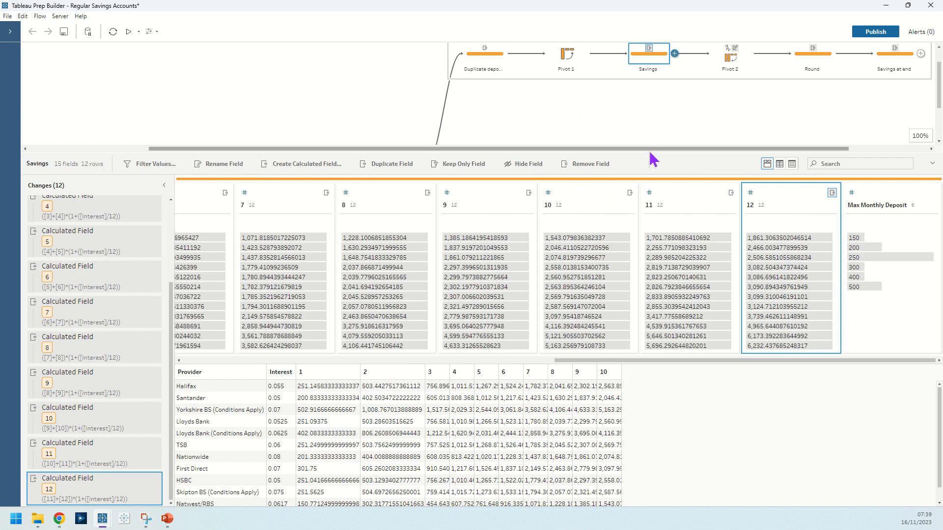
drag(650, 148, 646, 220)
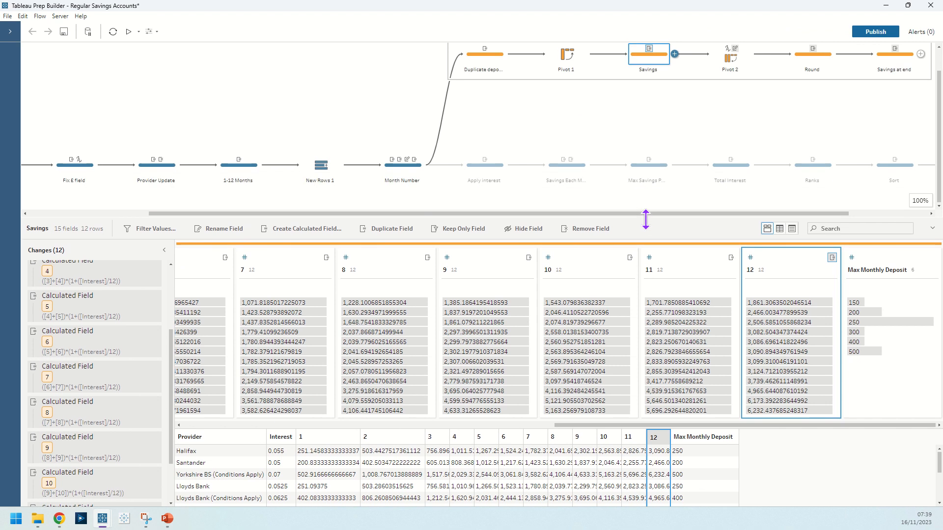
Examine the Apply Interest step's calculated field and highlight the rows with a Max Monthly Deposit of 200 and Interest of 0.08
click(484, 179)
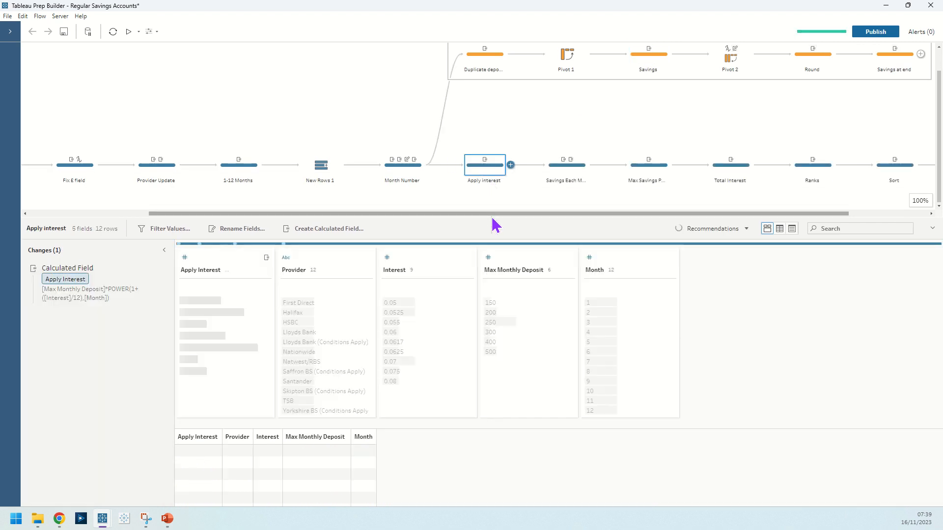
drag(490, 214, 490, 138)
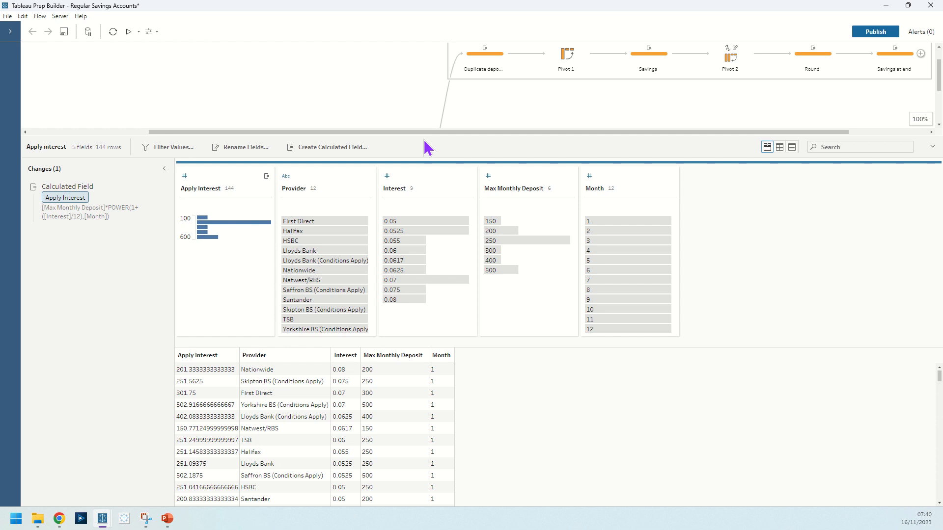
mouse_move(148, 200)
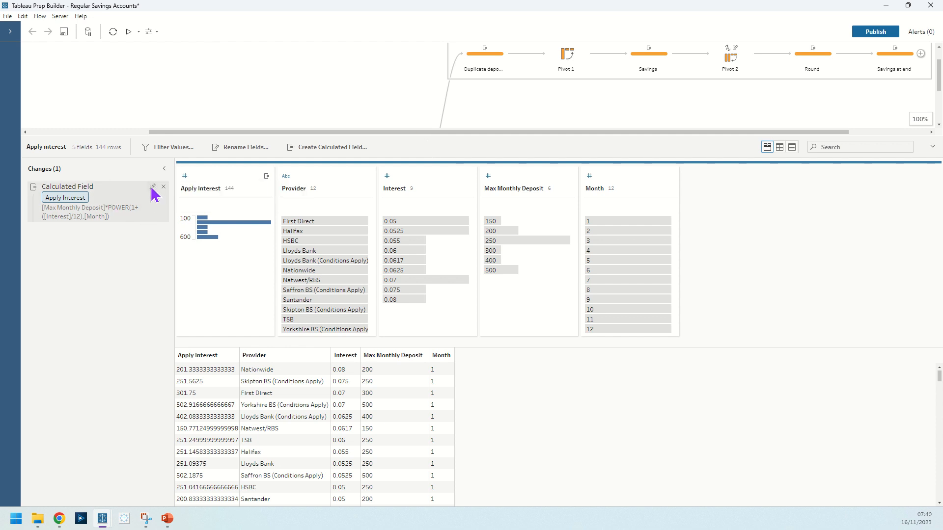
click(153, 187)
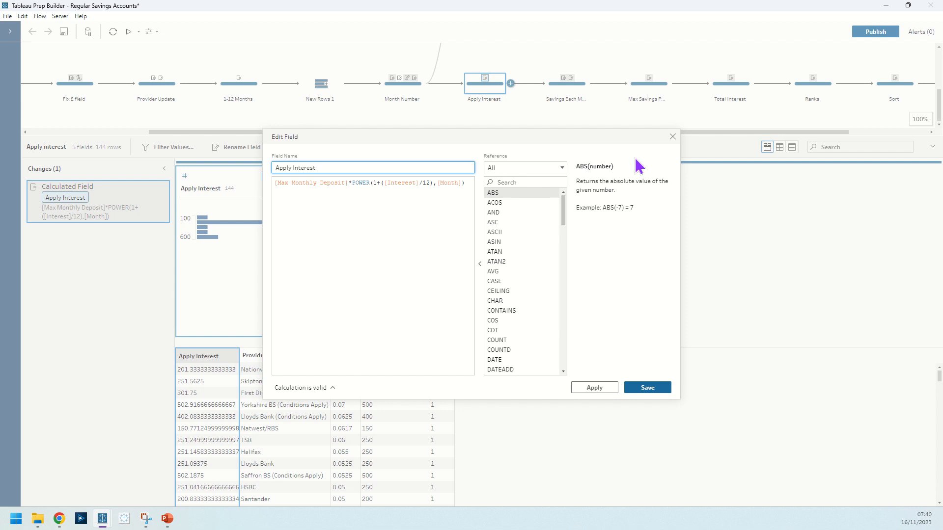
click(672, 136)
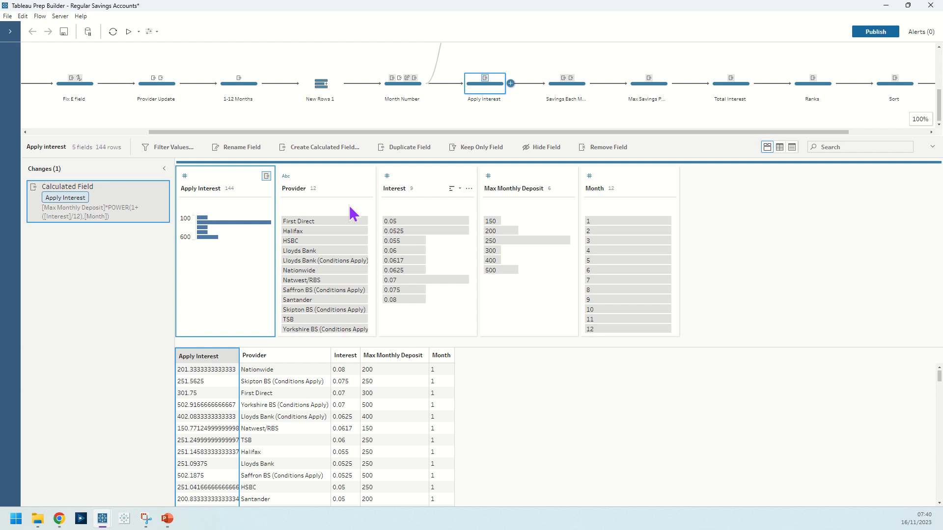
click(507, 230)
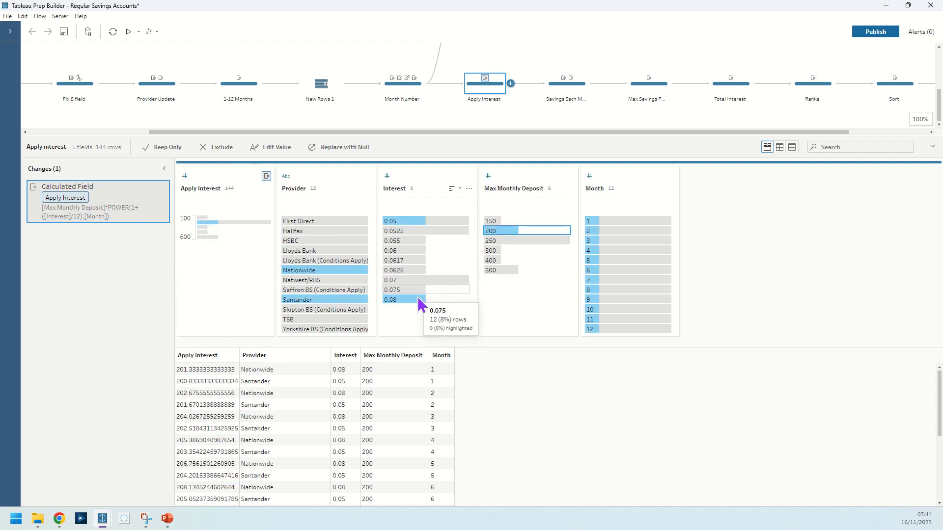
click(418, 299)
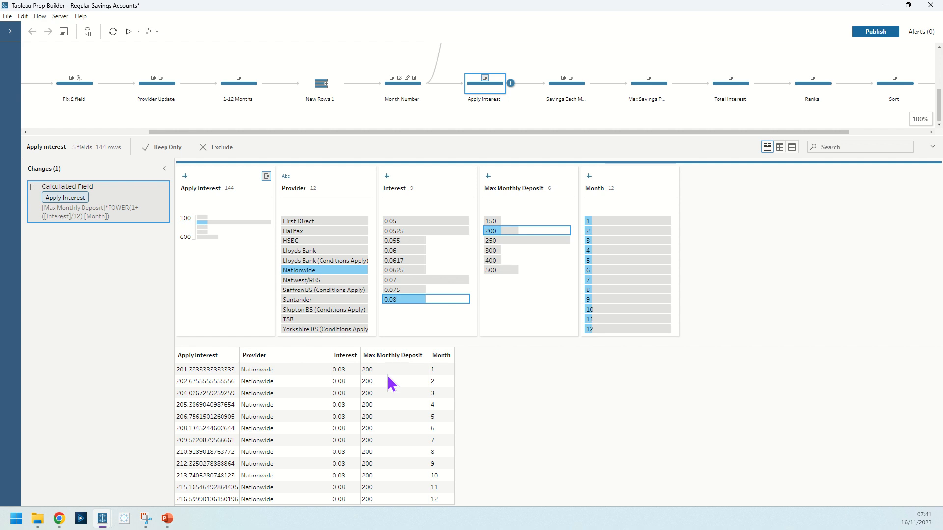
Inspect the running calculation in Savings Each Month, checking how the sum builds up over the first two months
click(566, 88)
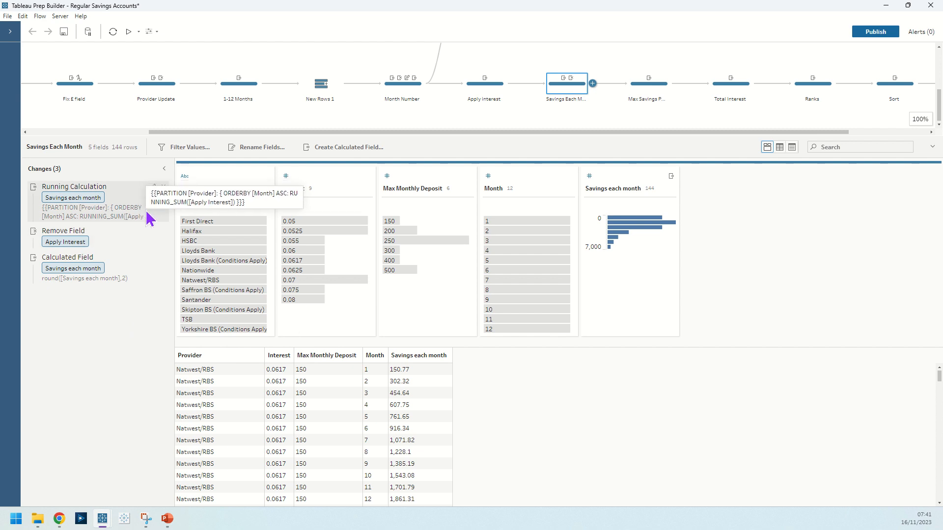
click(153, 188)
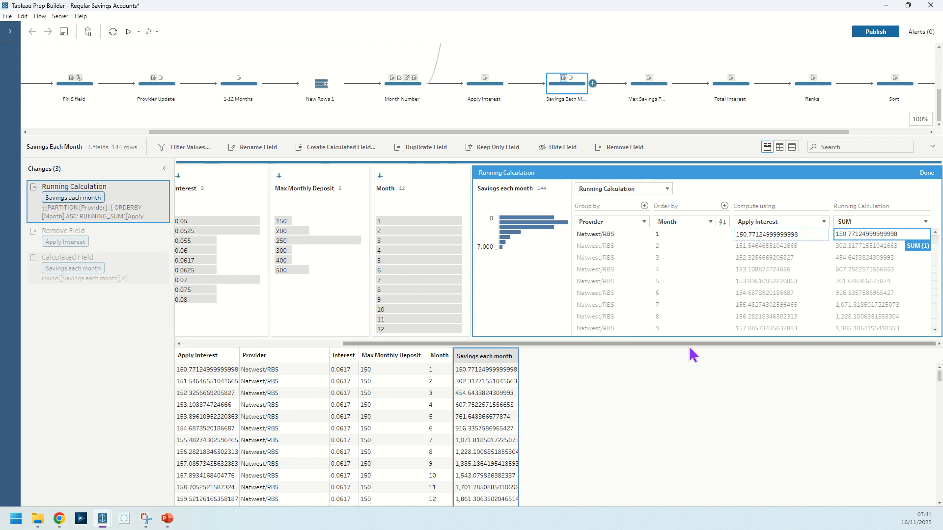
ctrl+click(840, 247)
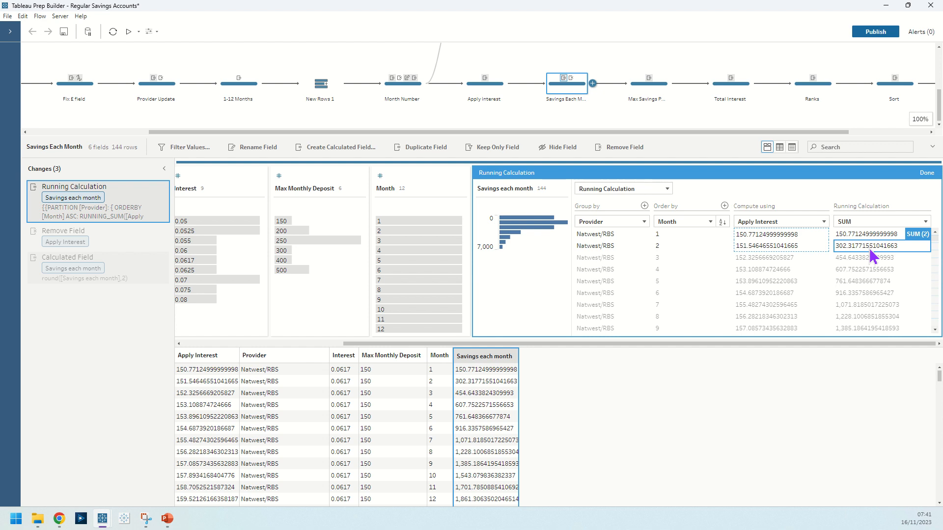
click(926, 174)
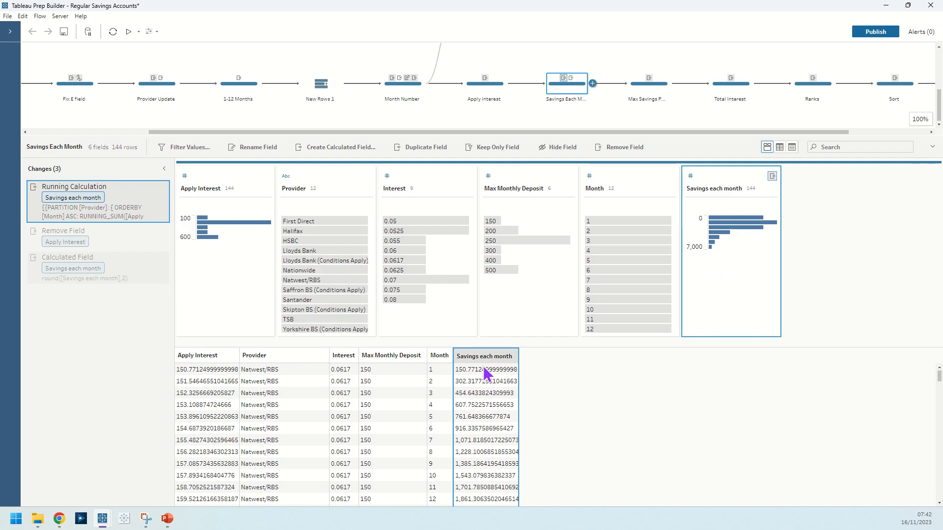
Highlight Natwest/RBS in the Manual group's Savings step to compare its monthly values with the running calculation
scroll(669, 118, up, 2)
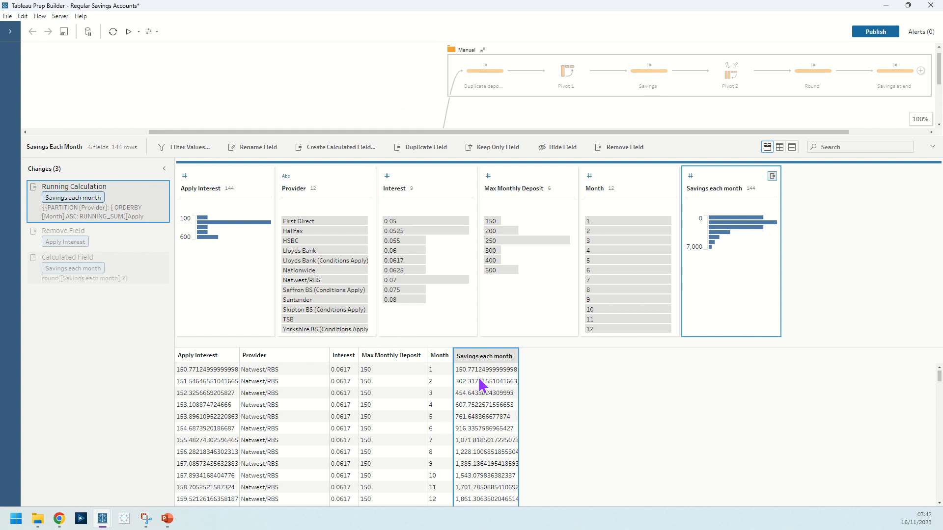
click(657, 81)
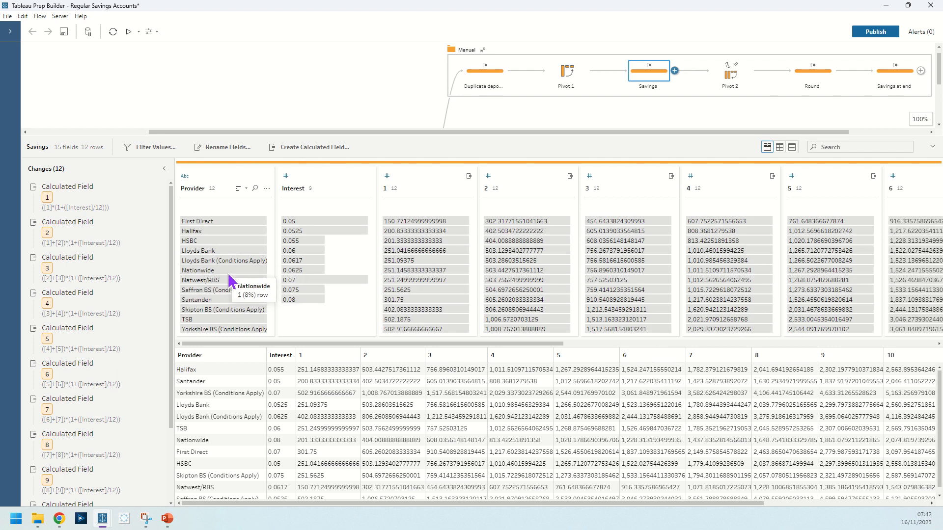
click(227, 283)
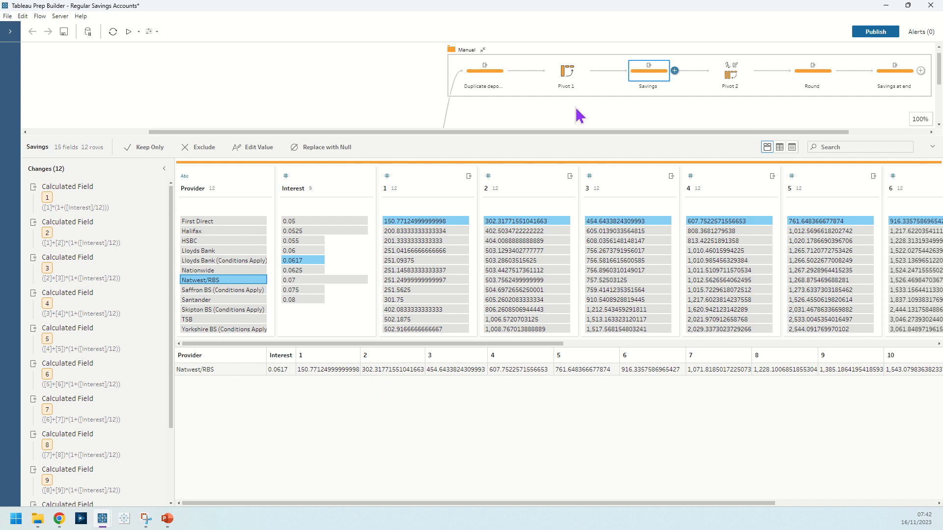
Examine the FIXED LOD calculation for Max Possible Savings in the Max Savings Possible step
scroll(580, 115, down, 3)
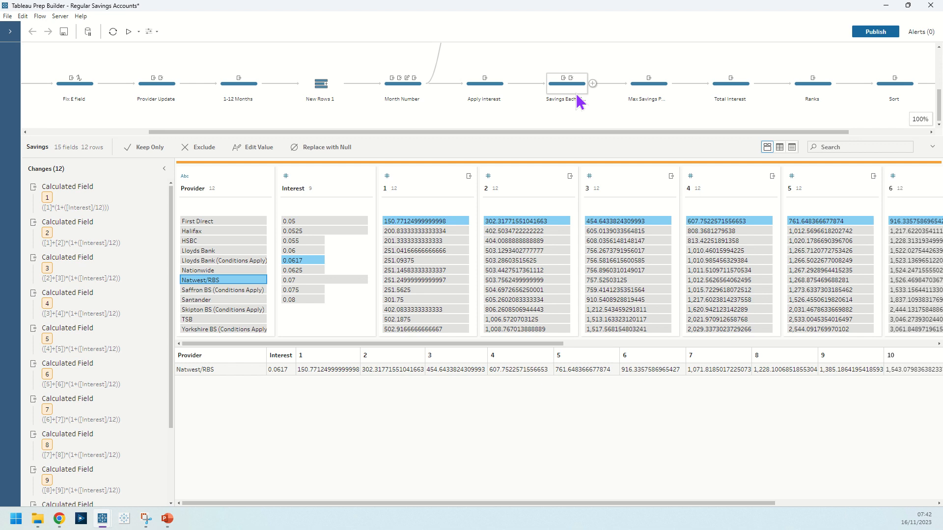
click(663, 87)
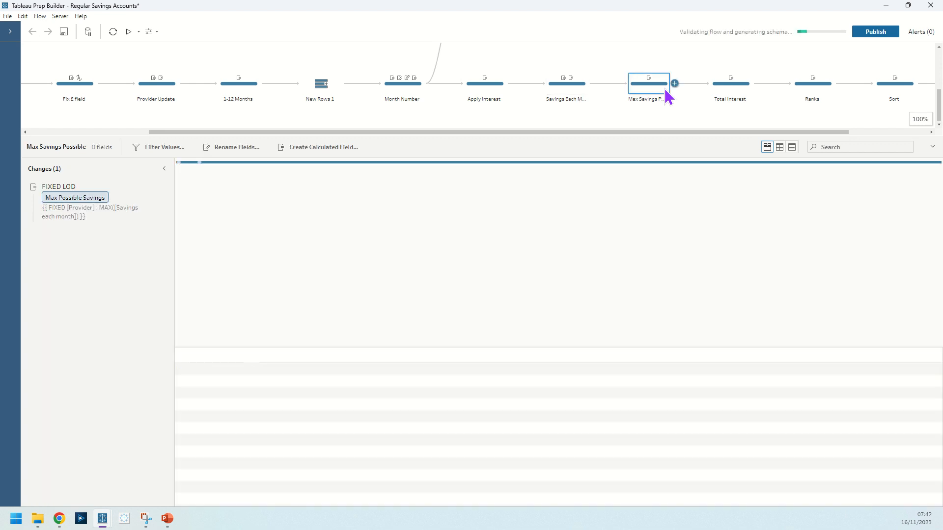
mouse_move(72, 210)
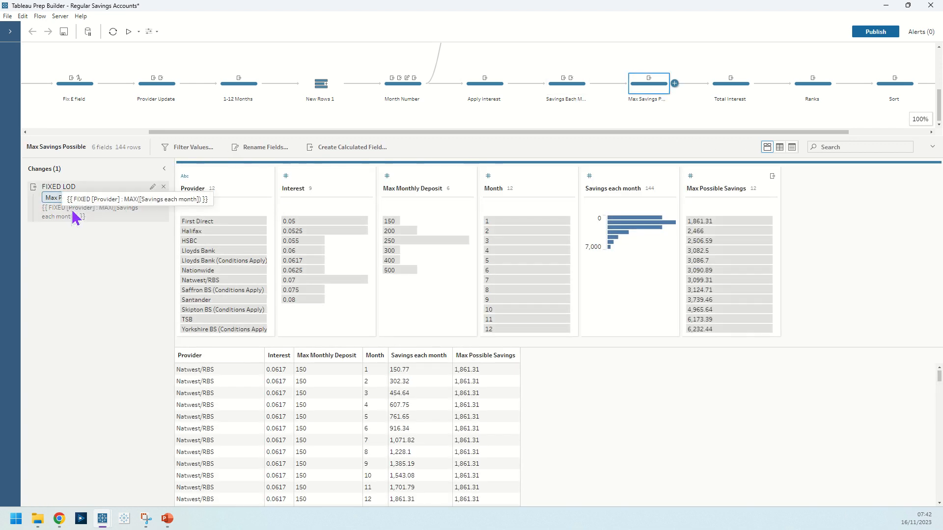
click(152, 188)
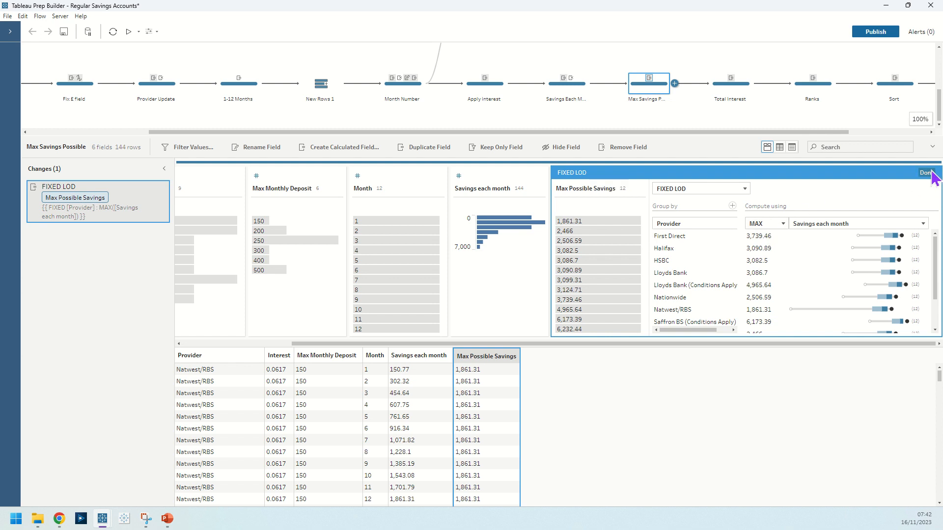
click(927, 173)
Review the Total Interest step's calculated field and the rounding change applied to it
click(731, 90)
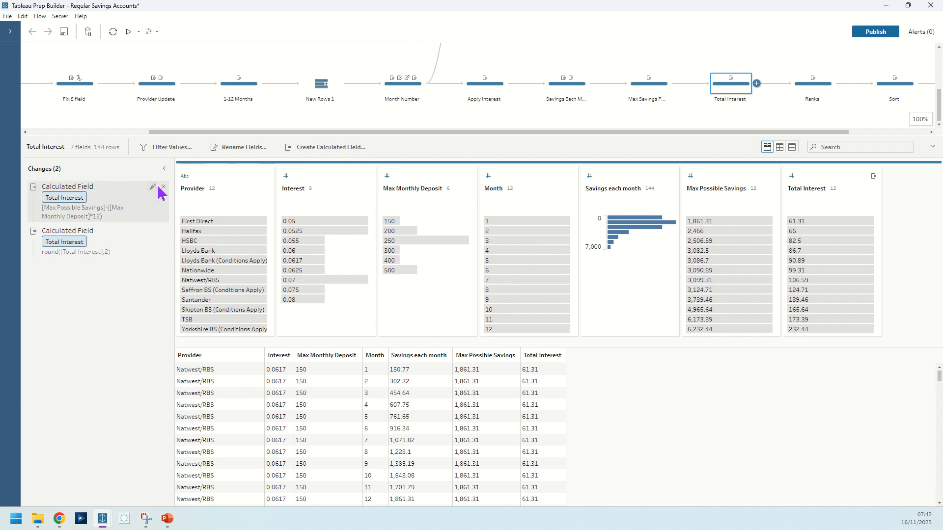
click(163, 192)
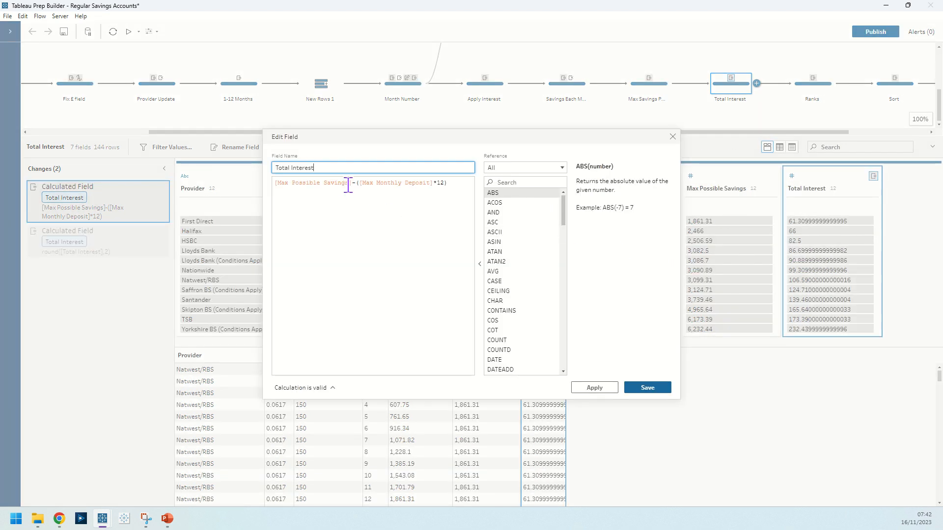
click(464, 185)
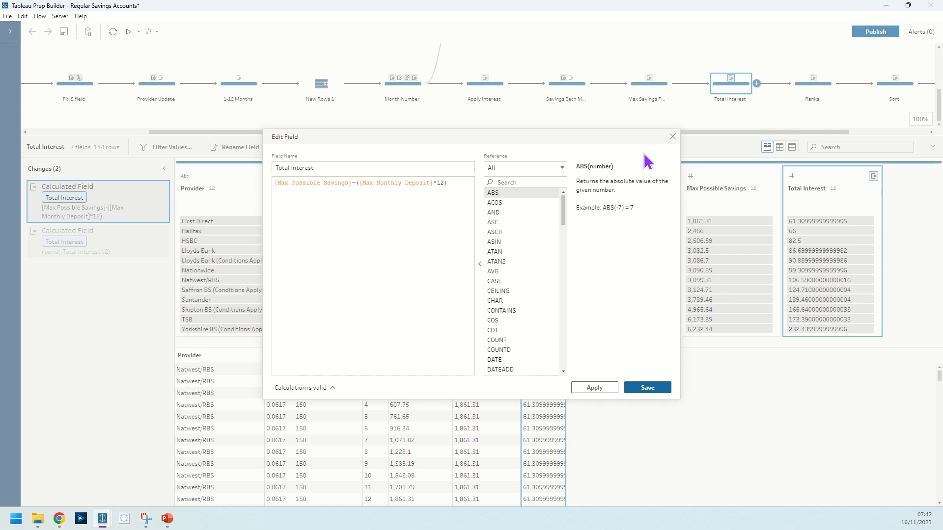
click(672, 136)
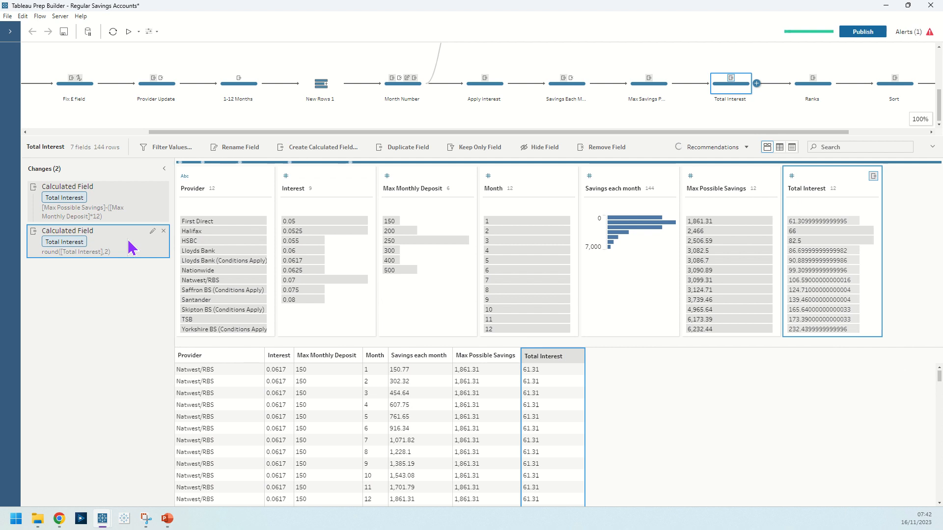
Point out the Max Possible Savings and Total Interest fields and inspect the Ranks step's dense rank on Max Possible Savings
drag(588, 132, 716, 132)
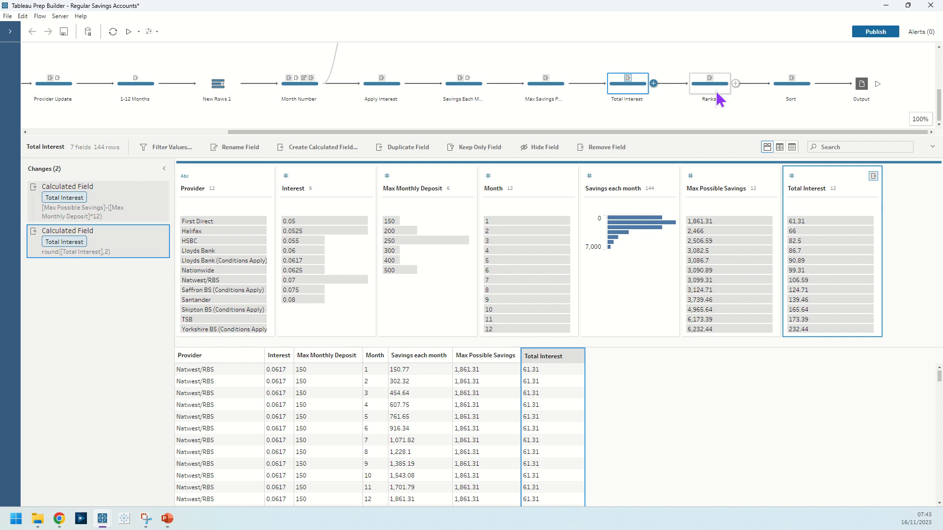
click(722, 187)
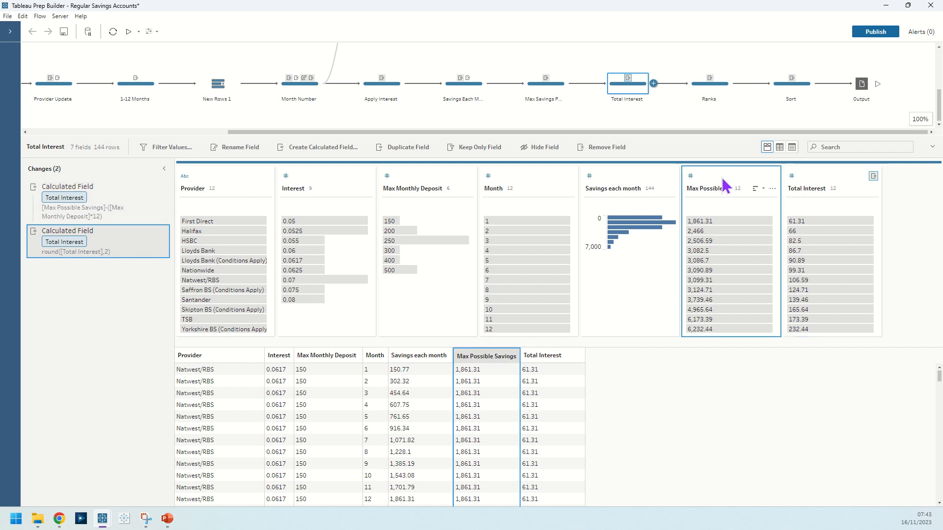
click(814, 187)
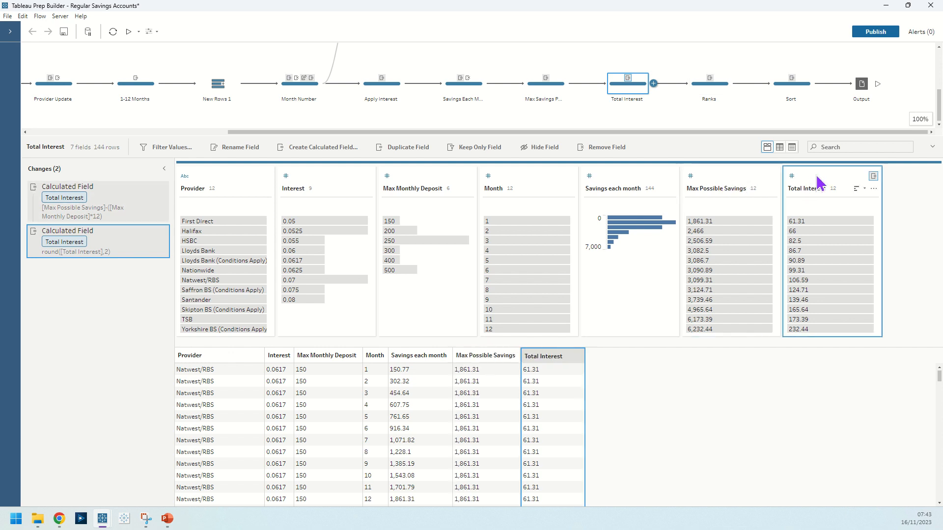
click(717, 90)
mouse_move(90, 200)
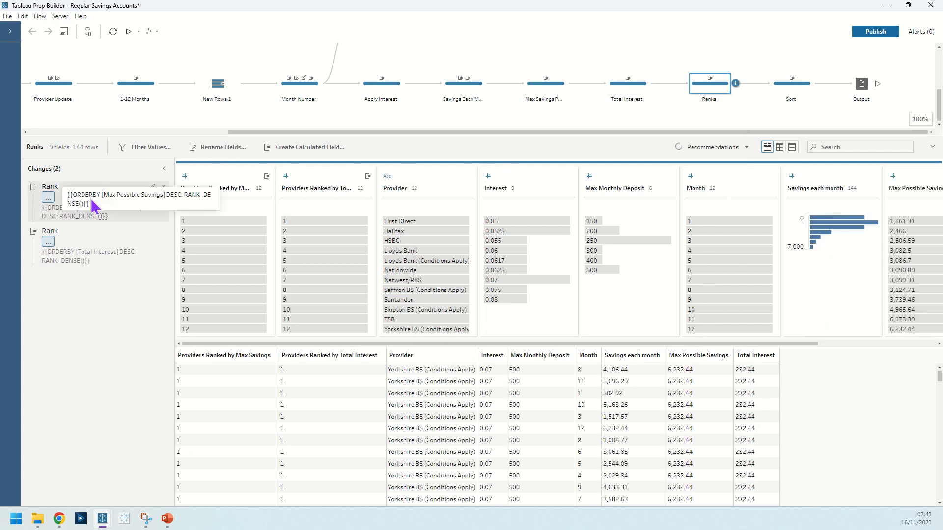
click(153, 187)
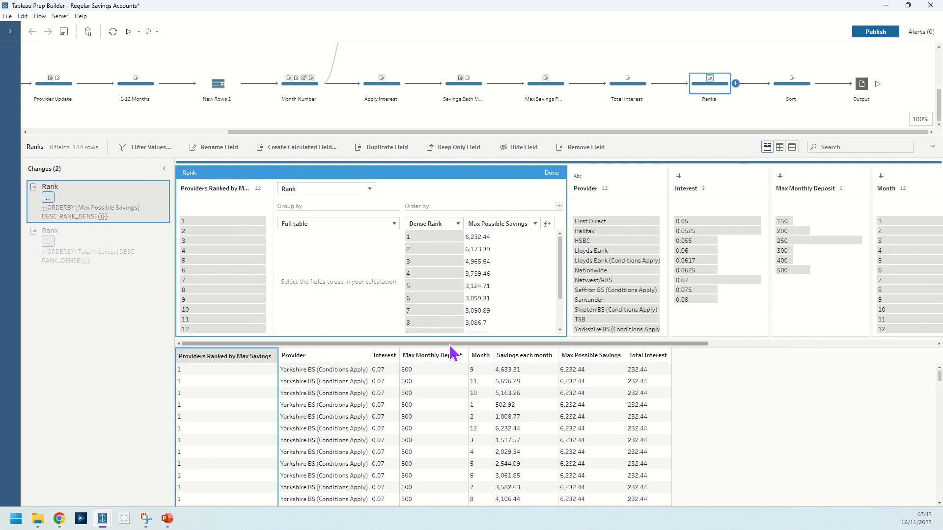
click(545, 176)
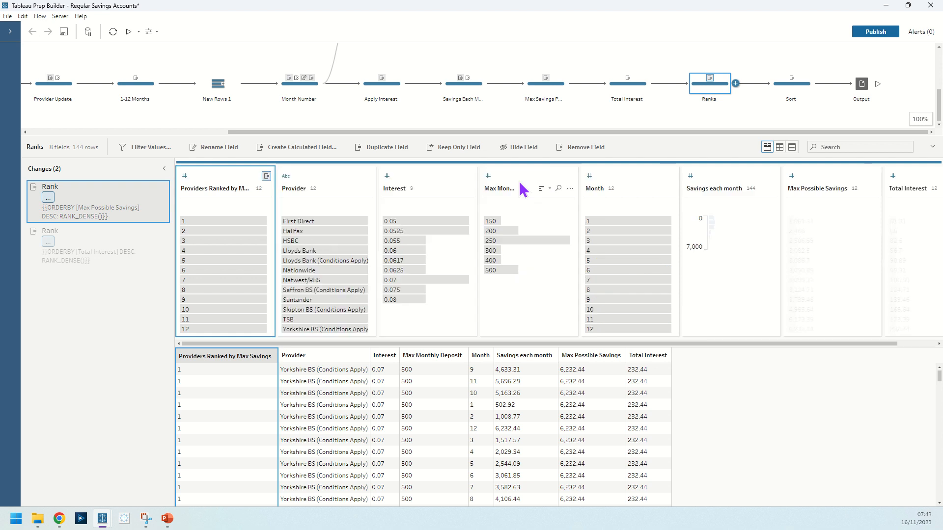
Review the Total Interest rank in Ranks and highlight the 0.08 interest rate to compare both rankings
click(91, 257)
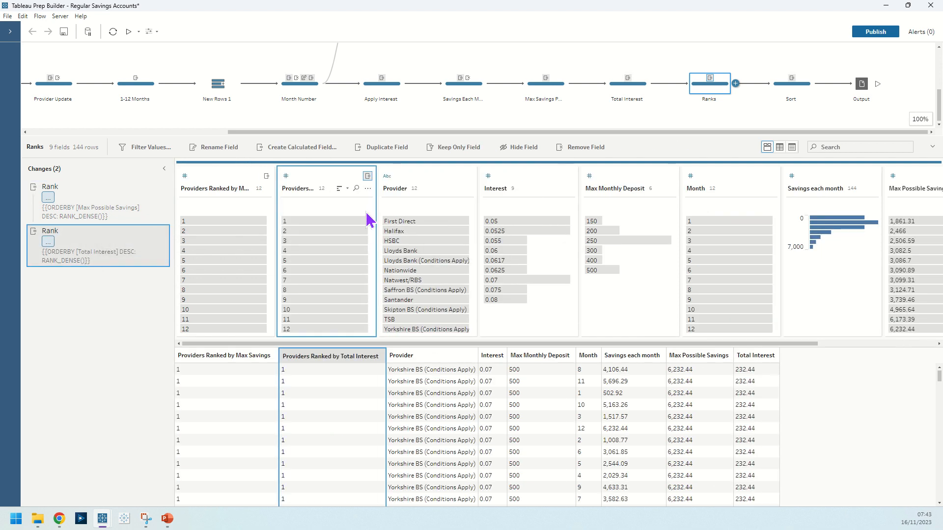
click(498, 298)
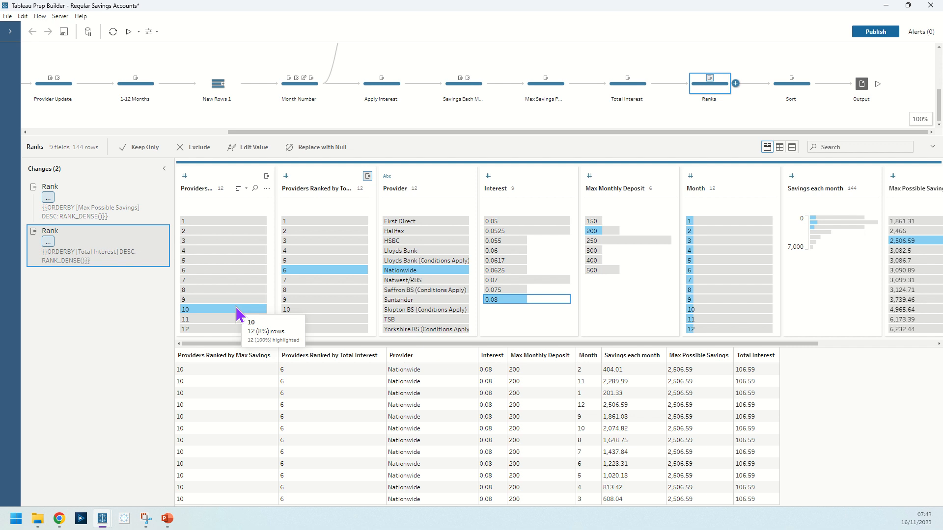
Open the Sort step to review its Rank calculation
click(776, 89)
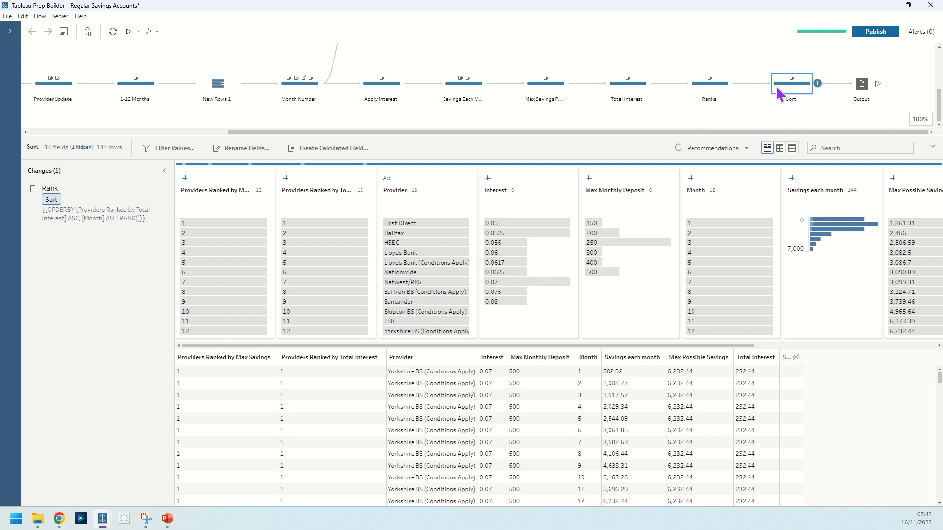